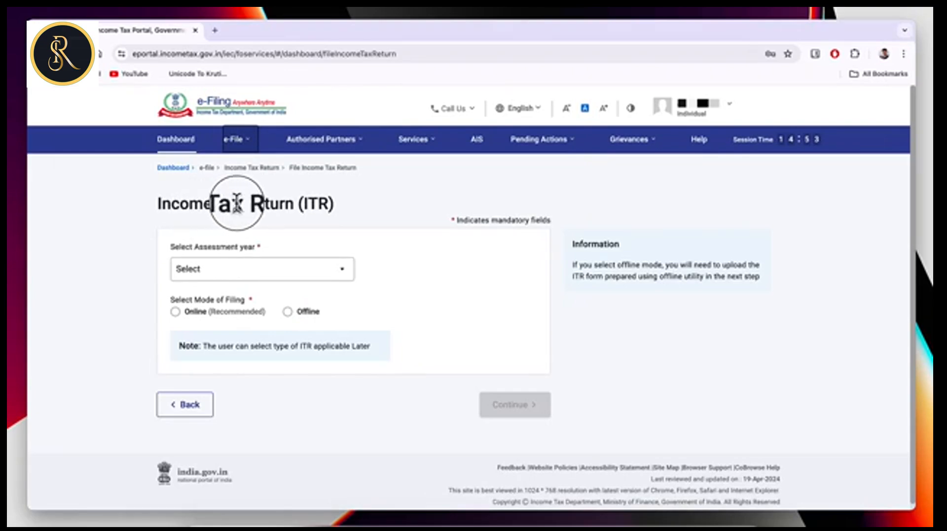
Choose assessment year 2024-25 with the Online filing mode and start a new return.
left_click(257, 270)
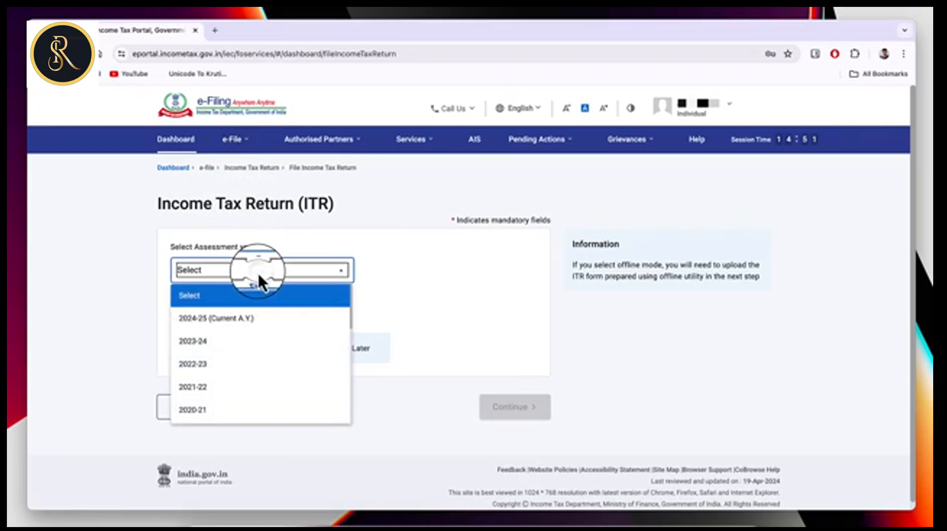
left_click(207, 321)
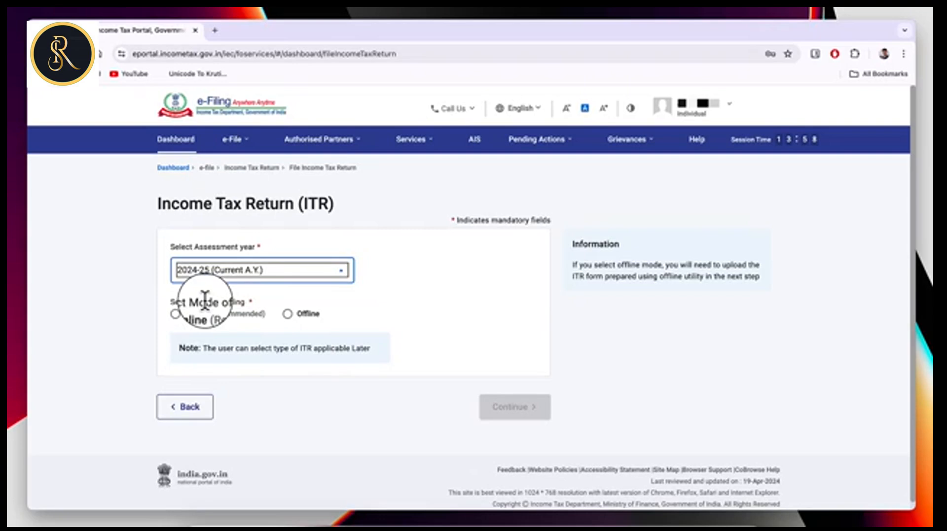
left_click(175, 312)
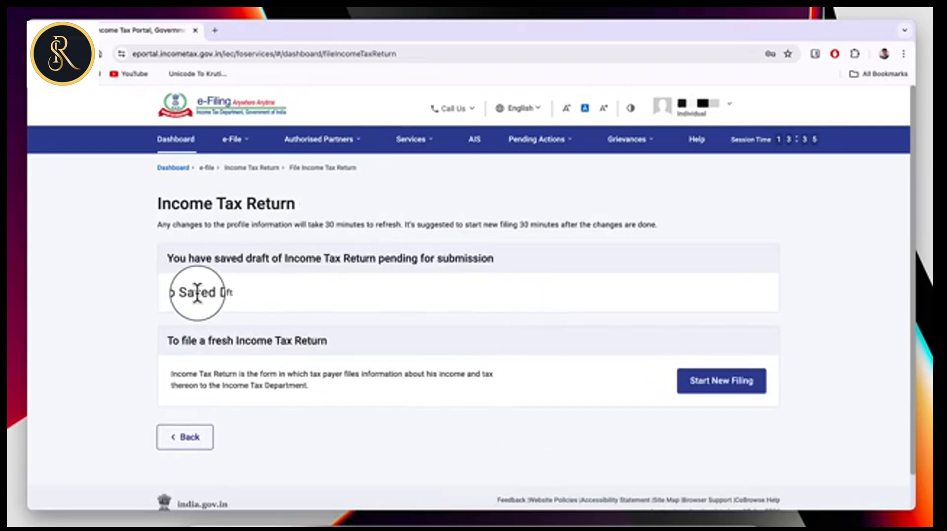
left_click(706, 388)
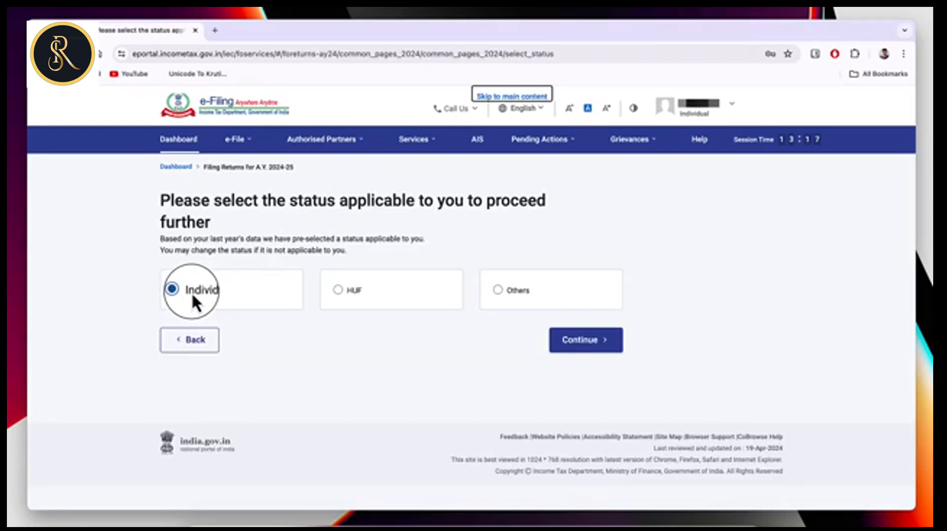
Keep Individual status and select ITR - 4 as the return form.
left_click(587, 346)
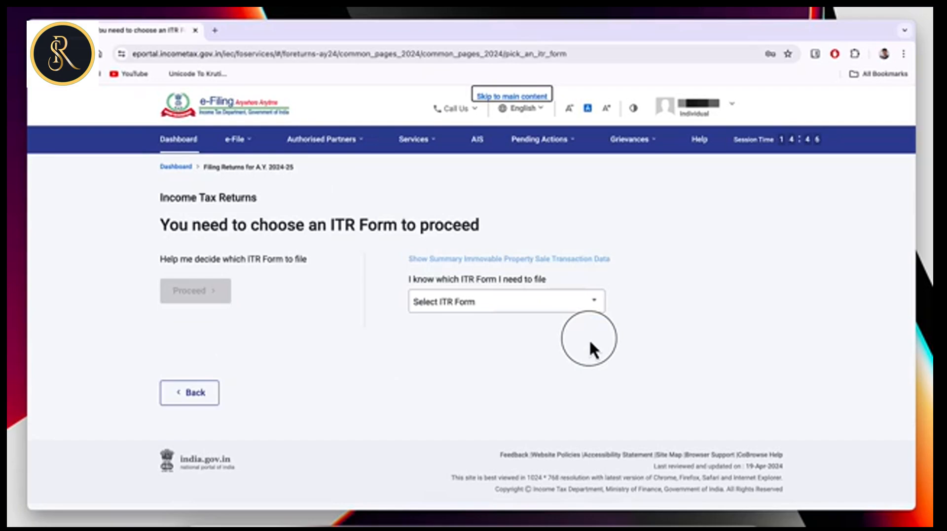
left_click(470, 307)
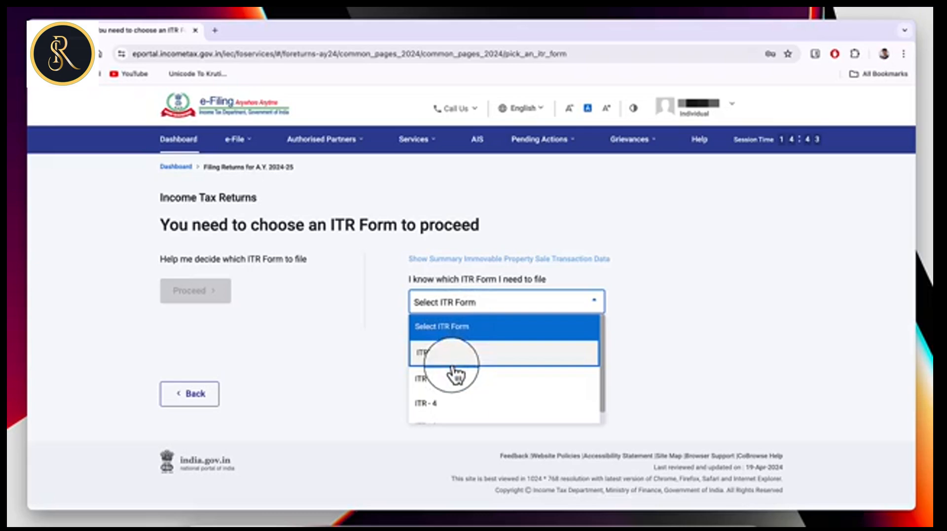
scroll(460, 392, "down", 1)
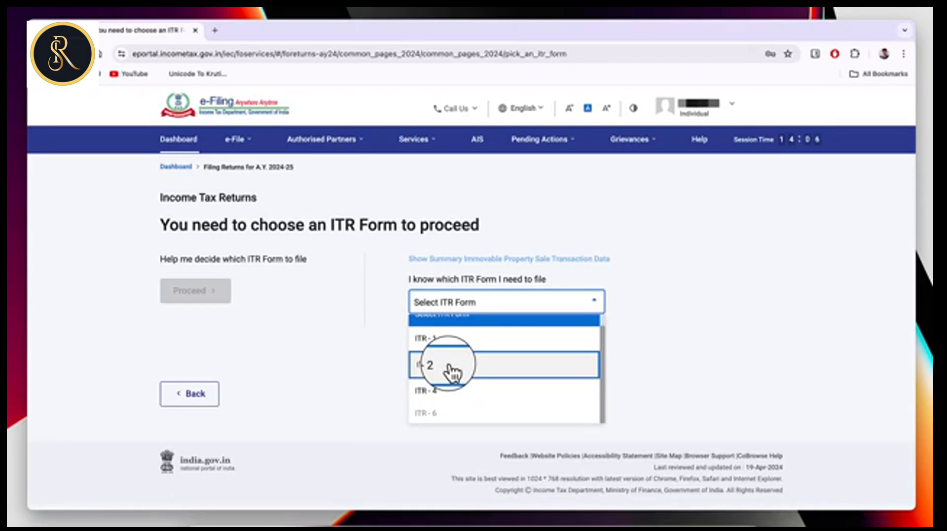
left_click(436, 395)
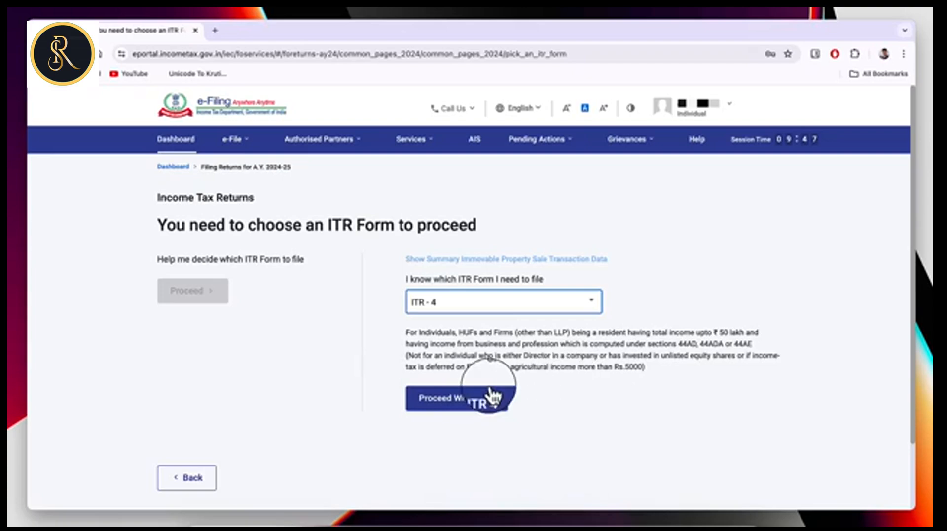
left_click(461, 408)
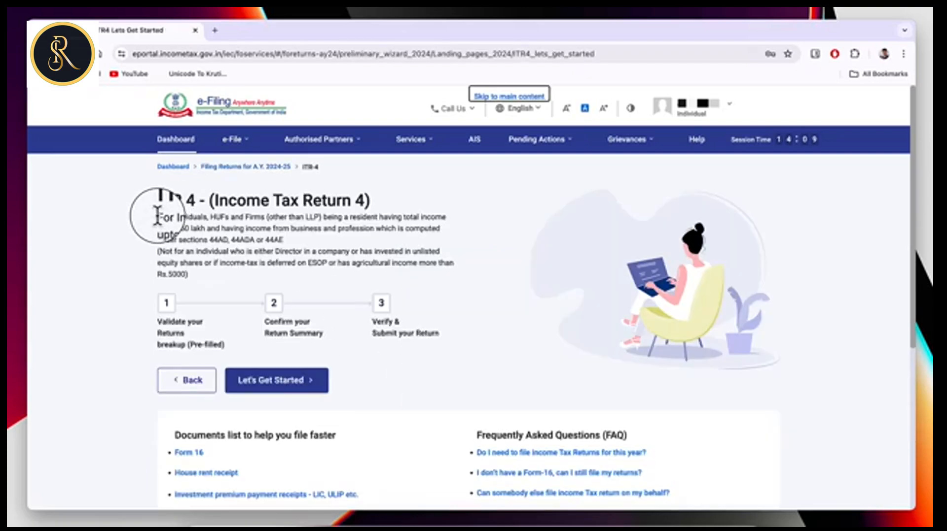
Begin ITR-4 filing with reason 'Taxable income is more than basic exemption limit'.
left_click_drag(158, 216, 202, 285)
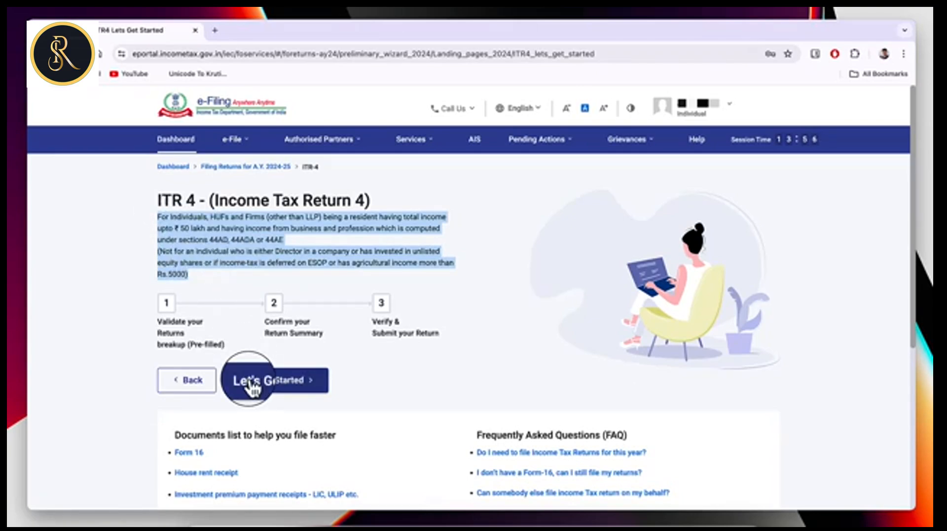
left_click(286, 385)
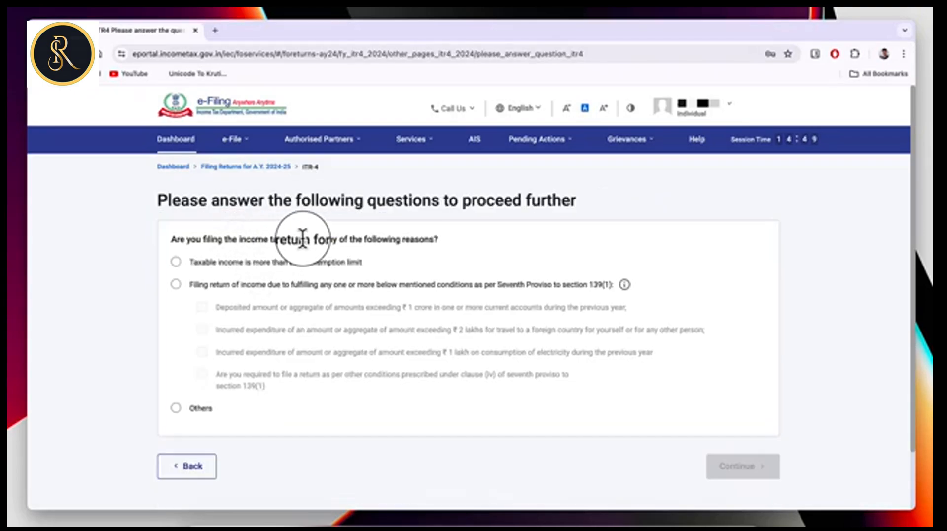
left_click(176, 261)
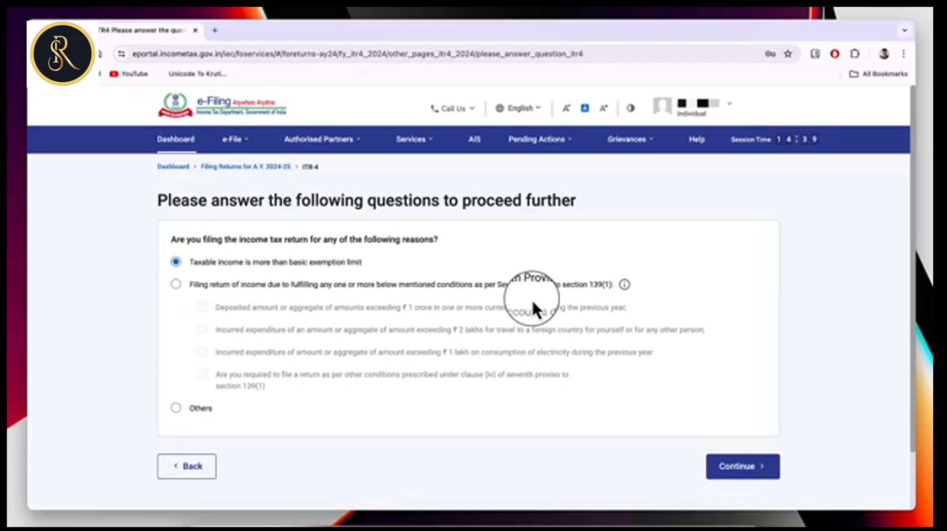
left_click(767, 451)
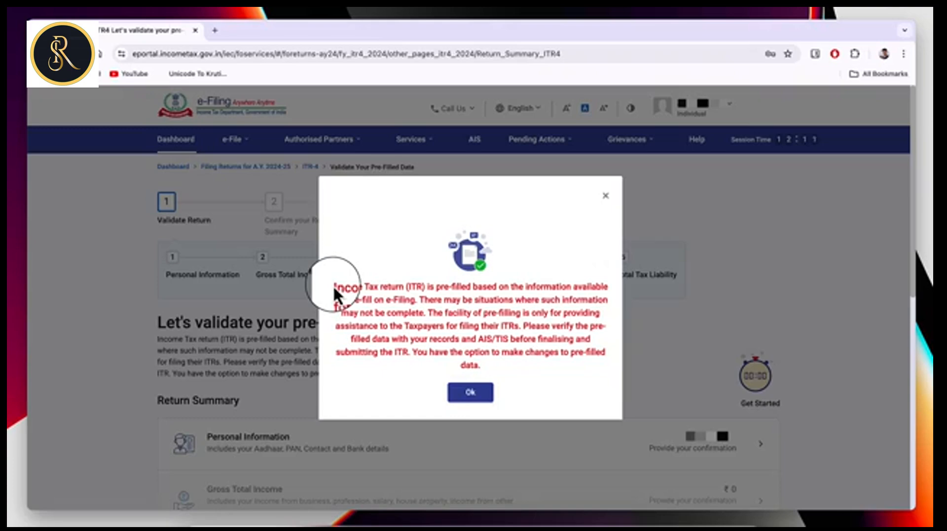
Read the pre-filled data disclaimer and close it with Ok.
left_click_drag(334, 289, 569, 365)
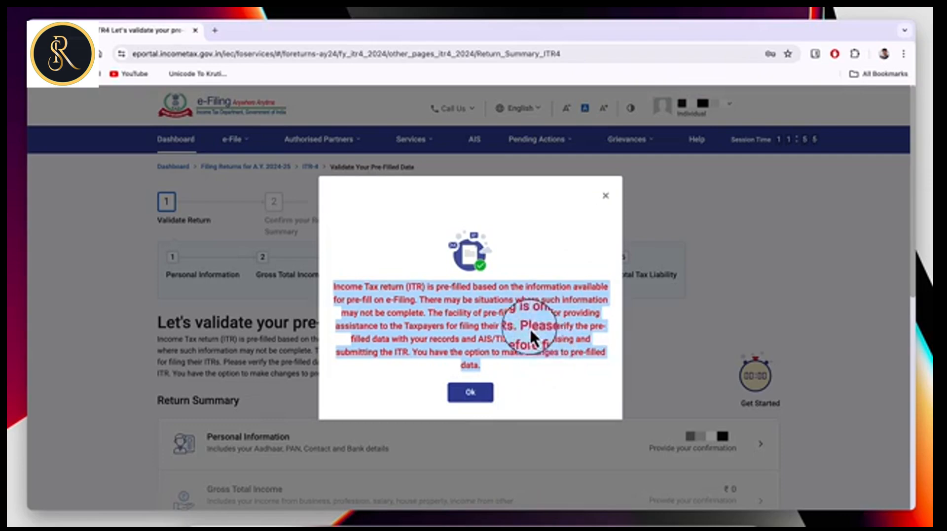
left_click(470, 393)
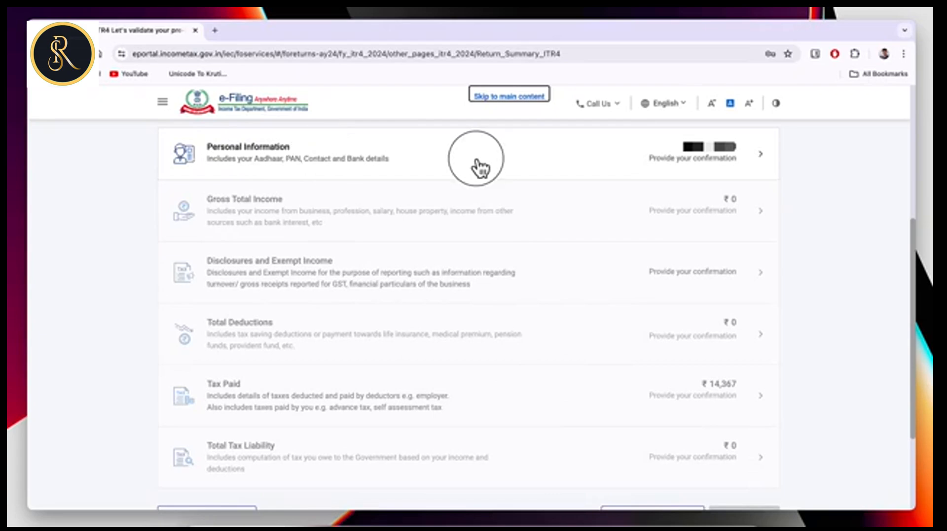
Set employment nature to Others, answer No to representative assessee, and confirm Personal Information.
left_click(358, 157)
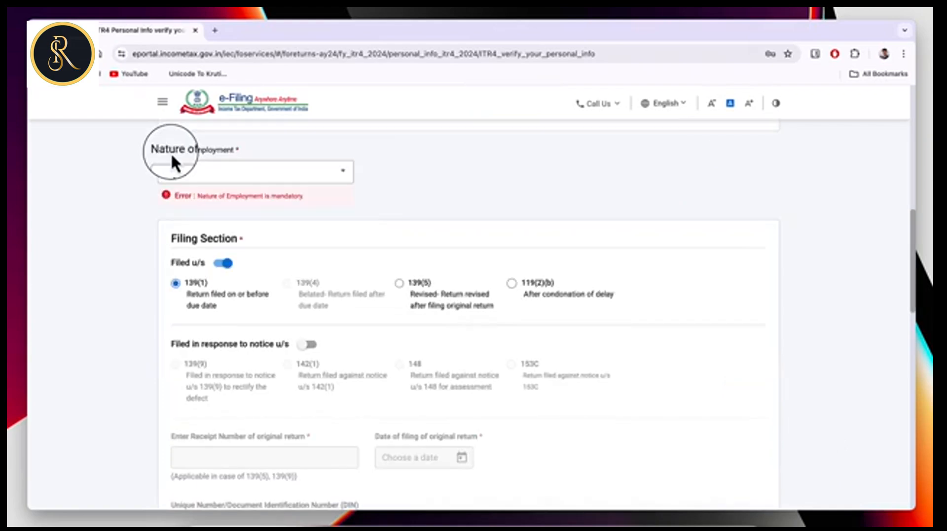
left_click(269, 176)
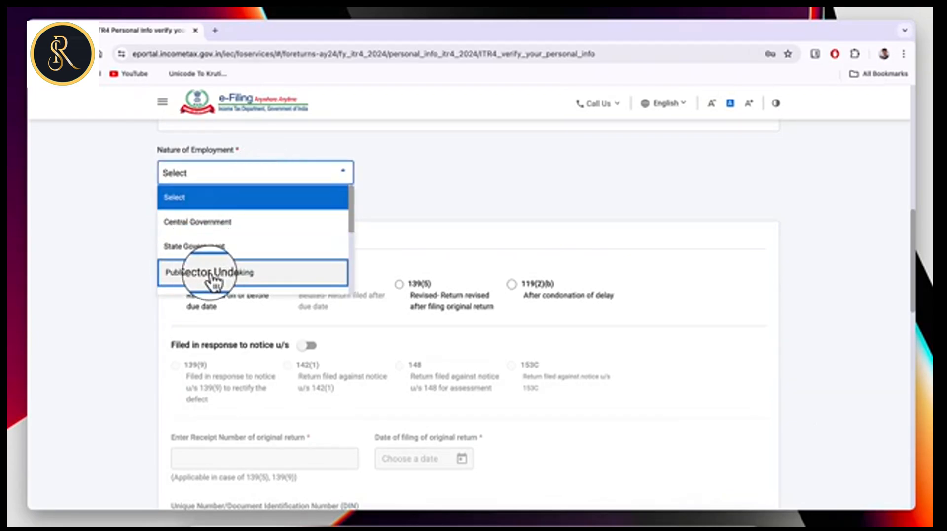
scroll(236, 266, "down", 2)
scroll(236, 266, "down", 3)
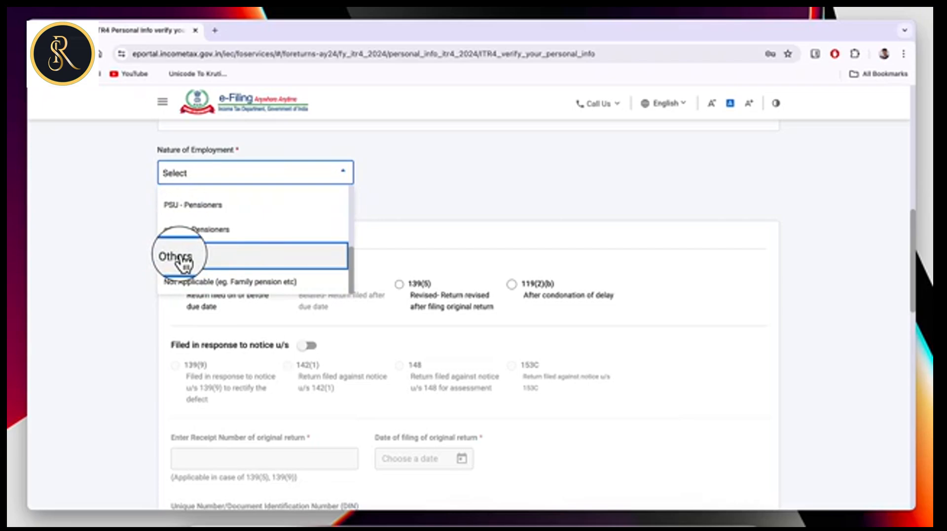
left_click(193, 258)
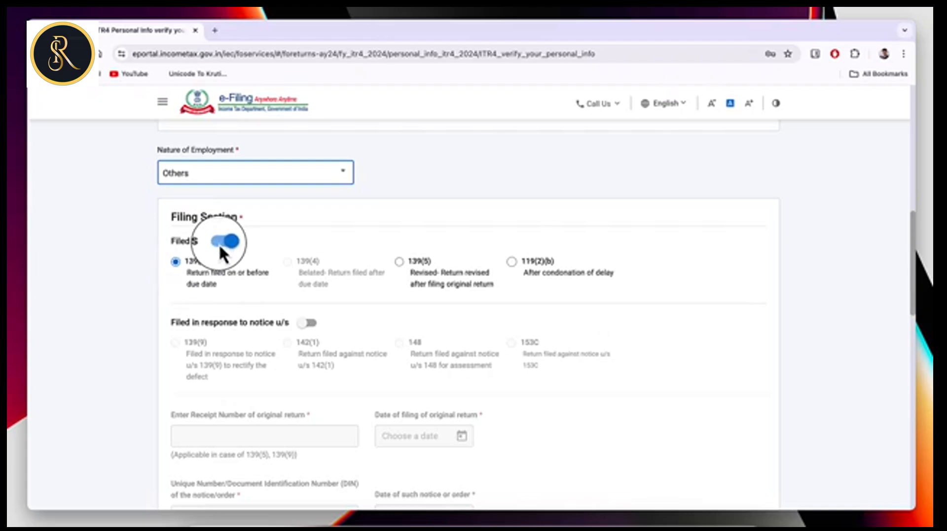
scroll(237, 227, "down", 10)
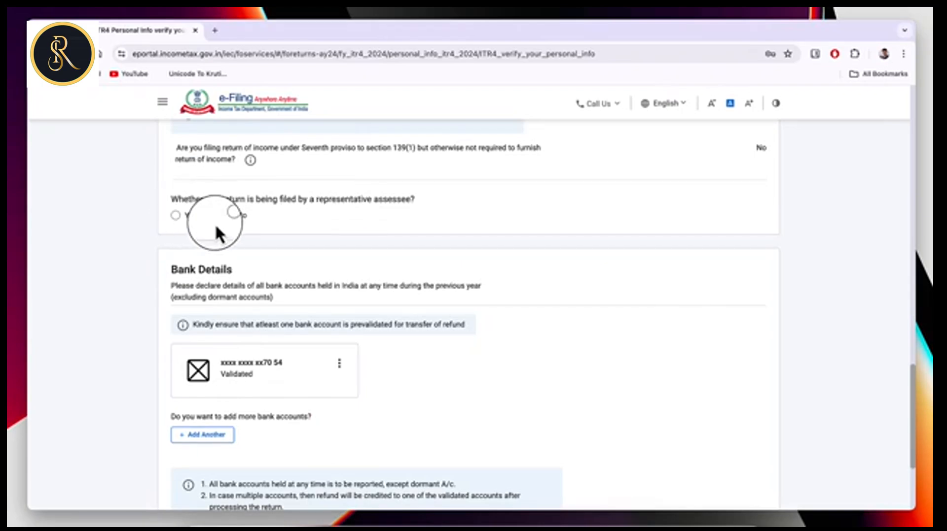
left_click(227, 216)
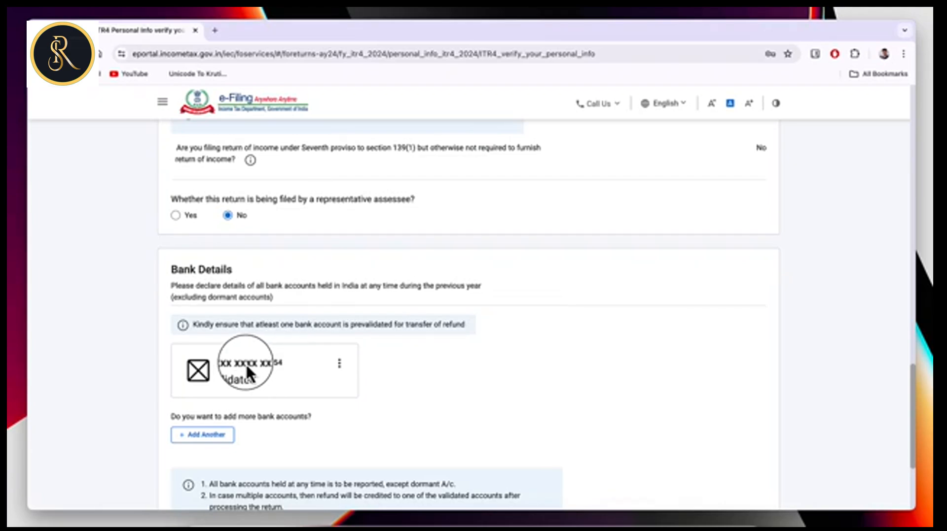
left_click(339, 364)
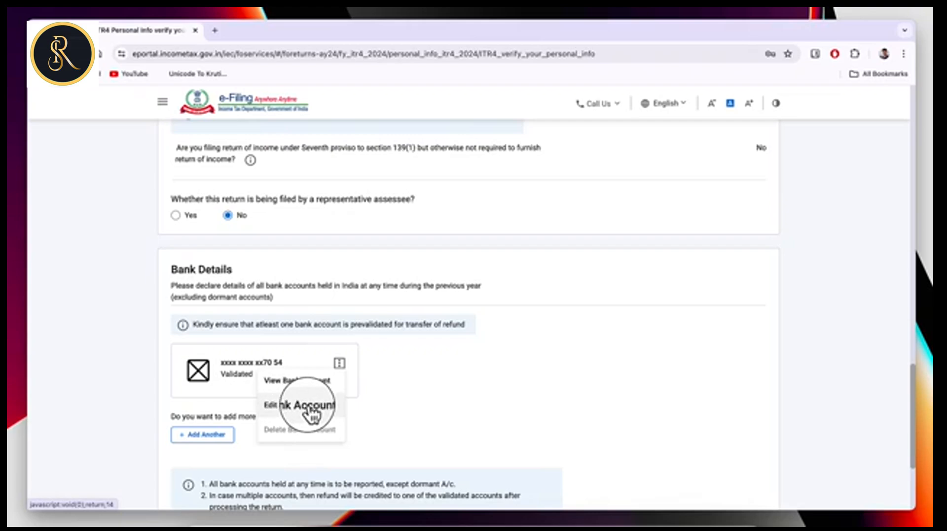
left_click(360, 418)
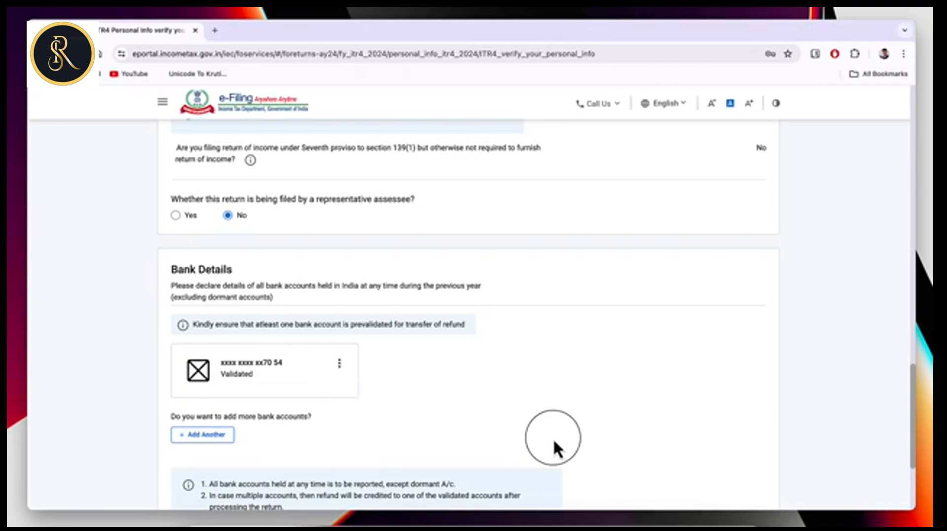
scroll(553, 446, "down", 3)
left_click(751, 403)
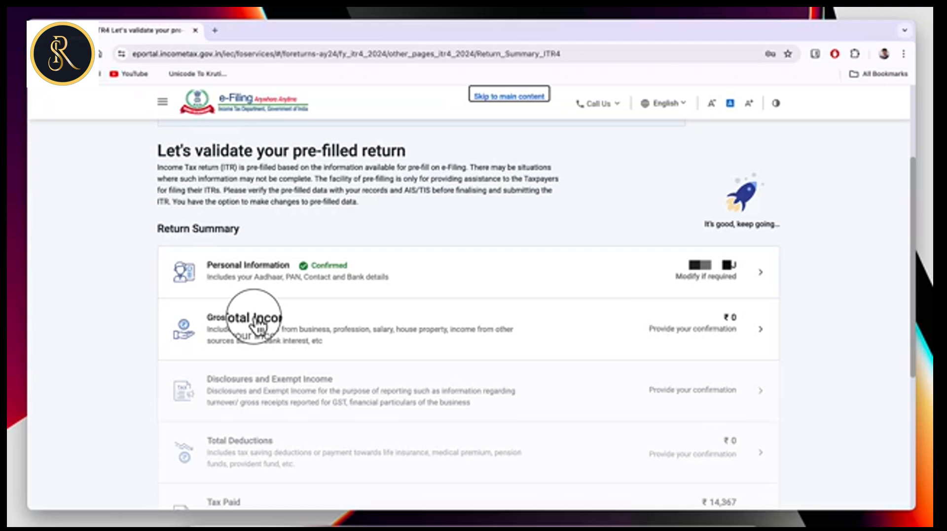
Open Gross Total Income and skip the salary exemption questions.
left_click(338, 319)
scroll(375, 389, "down", 2)
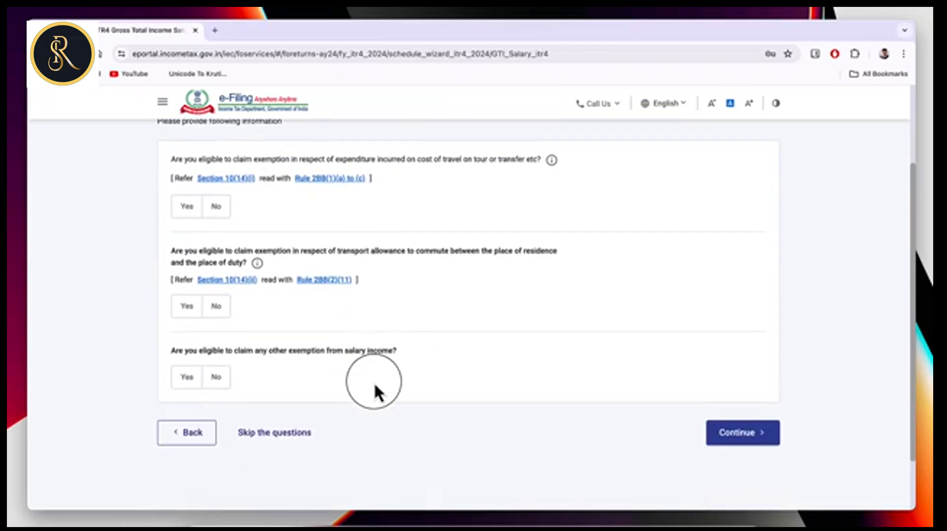
left_click(269, 423)
left_click(585, 349)
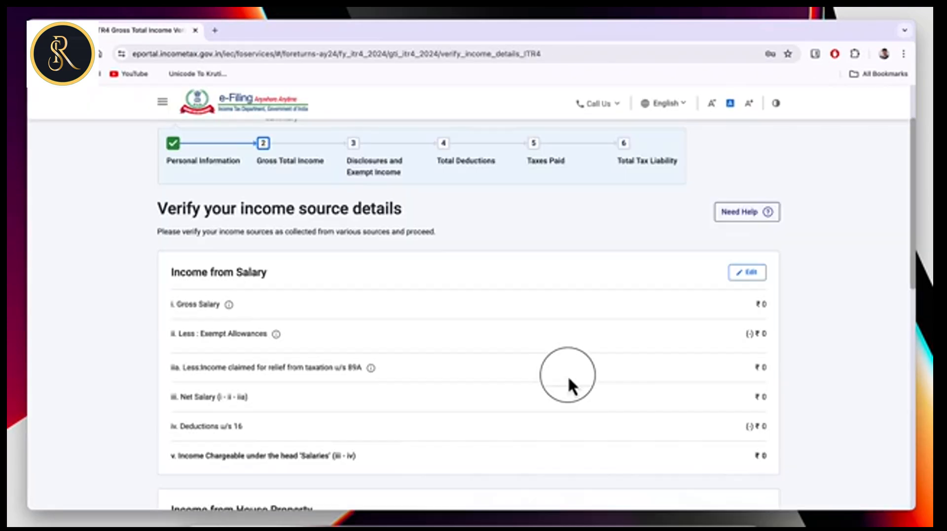
scroll(428, 335, "down", 2)
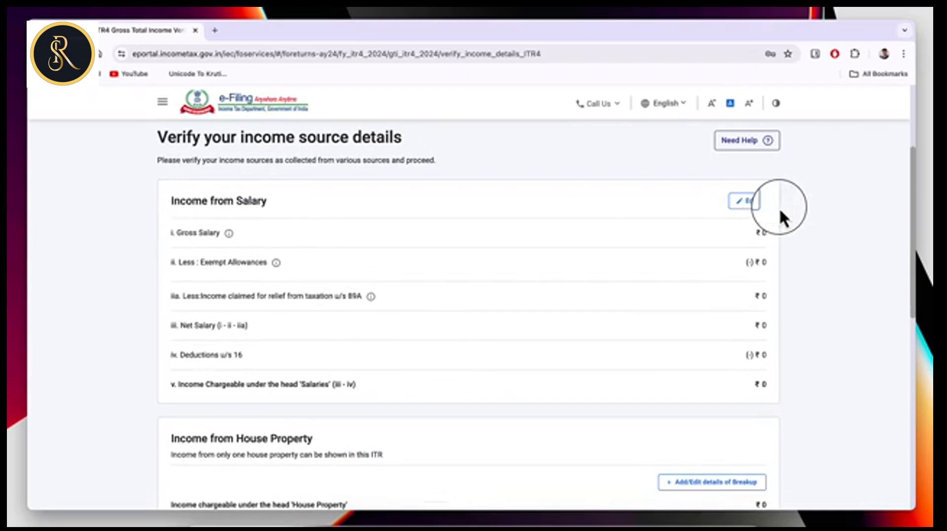
Open the salary edit form, browse exempt allowance types, then cancel without saving.
left_click(750, 202)
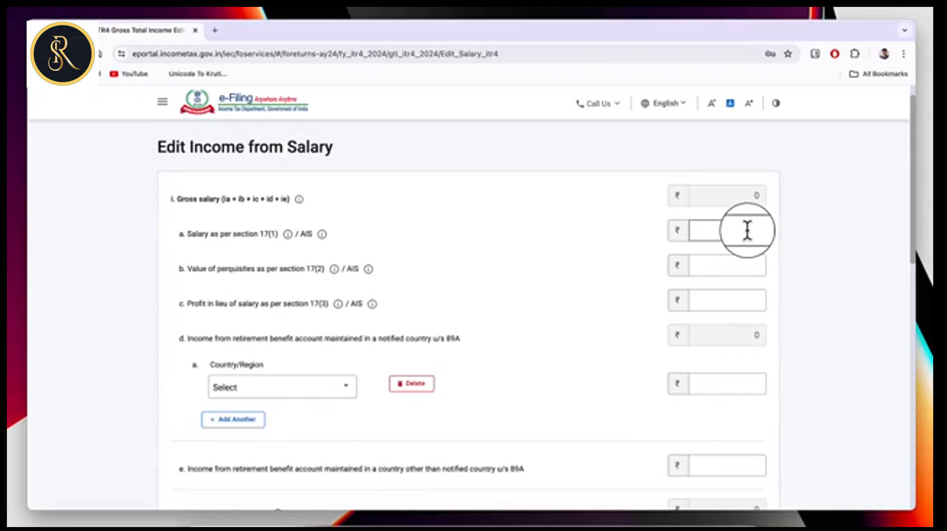
left_click(727, 353)
scroll(726, 350, "down", 5)
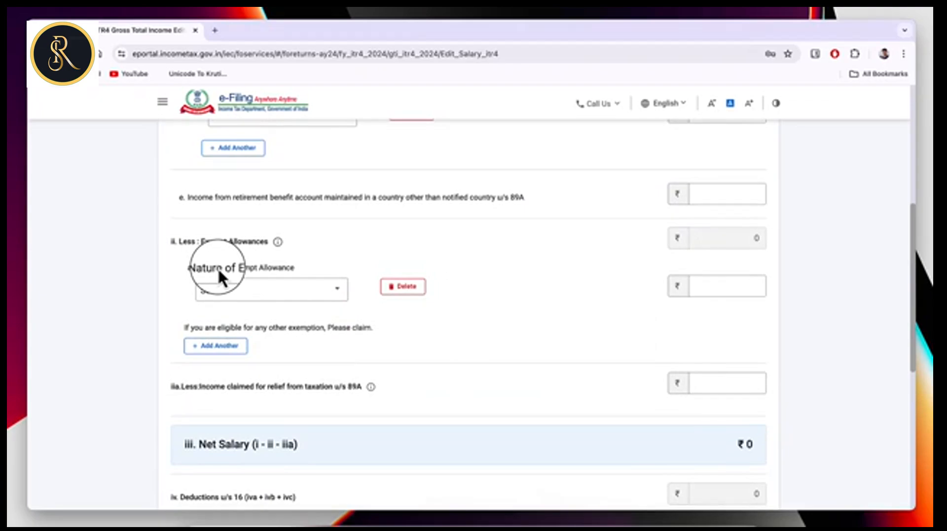
left_click(277, 295)
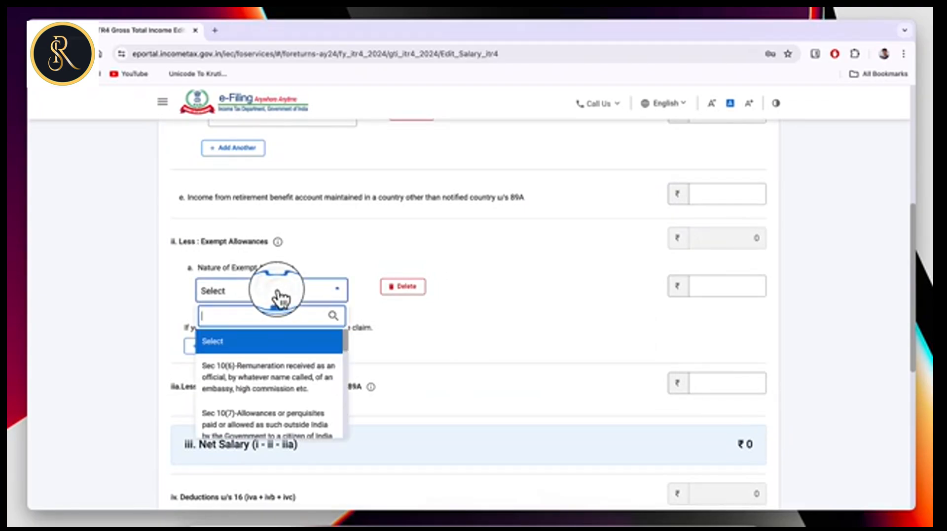
scroll(290, 385, "down", 3)
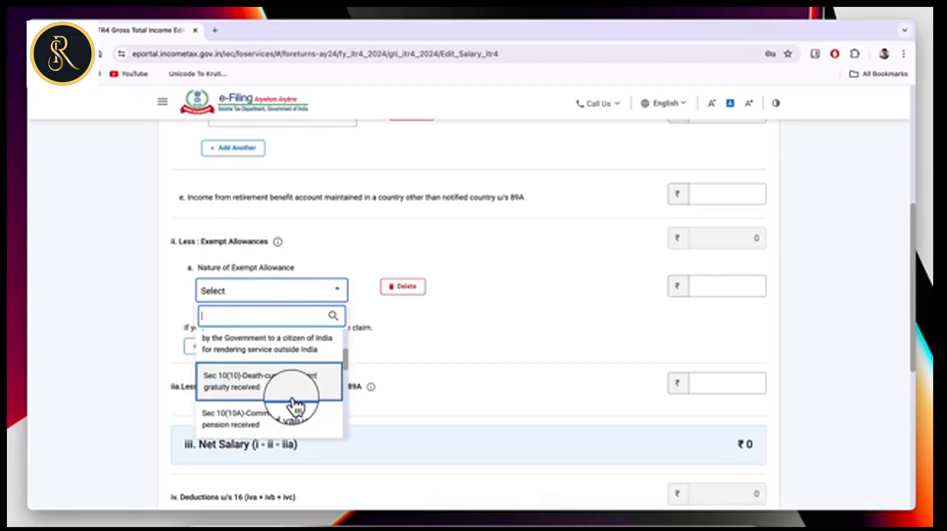
scroll(295, 406, "down", 3)
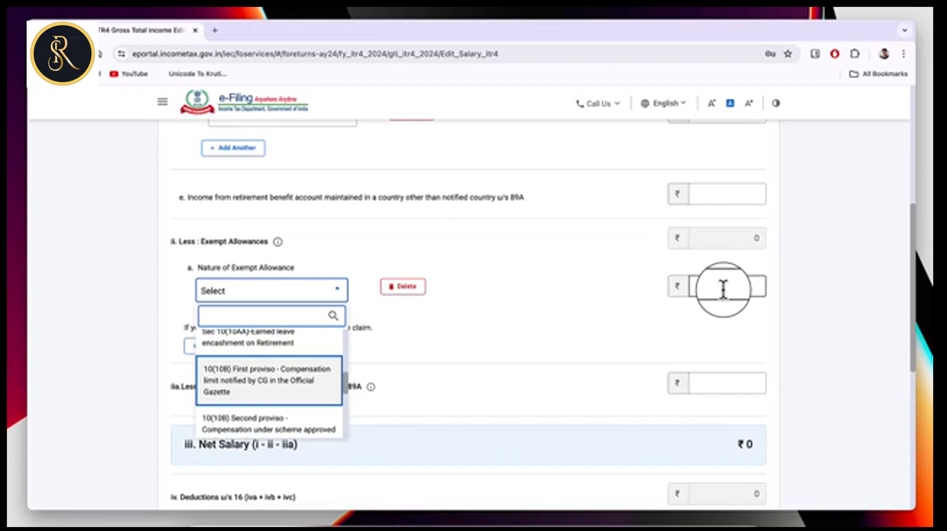
left_click(433, 450)
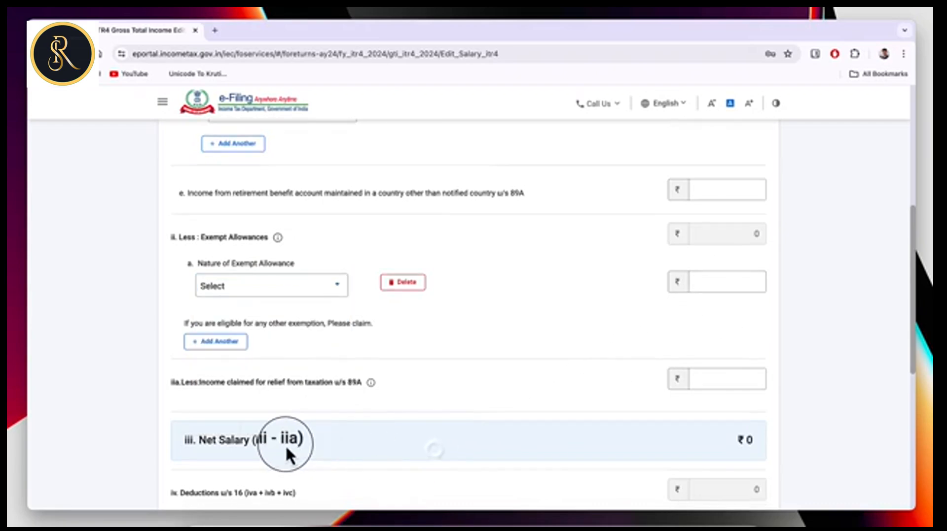
scroll(690, 442, "down", 4)
scroll(691, 442, "down", 1)
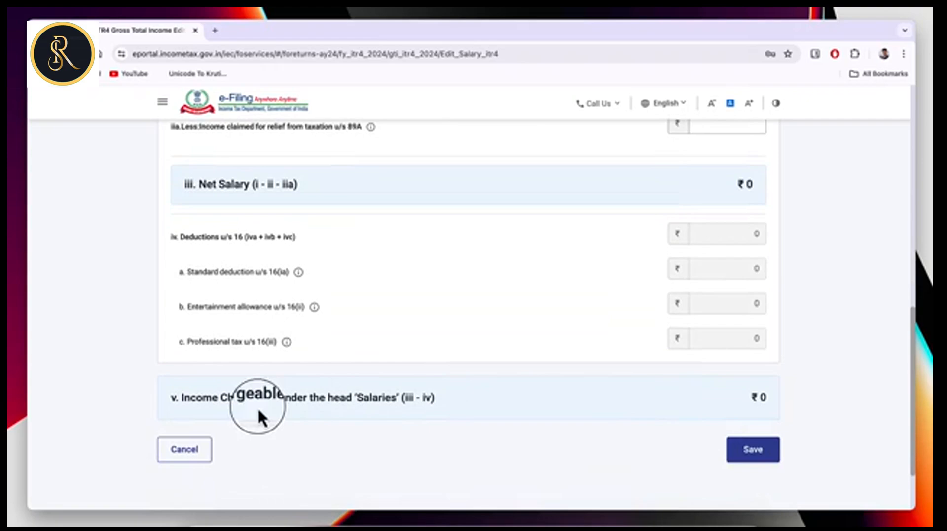
left_click(183, 458)
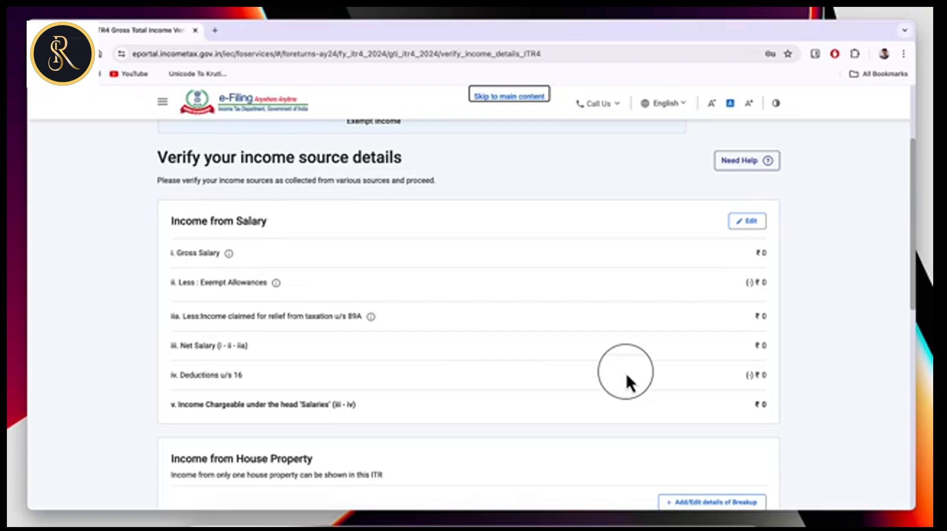
scroll(607, 374, "down", 5)
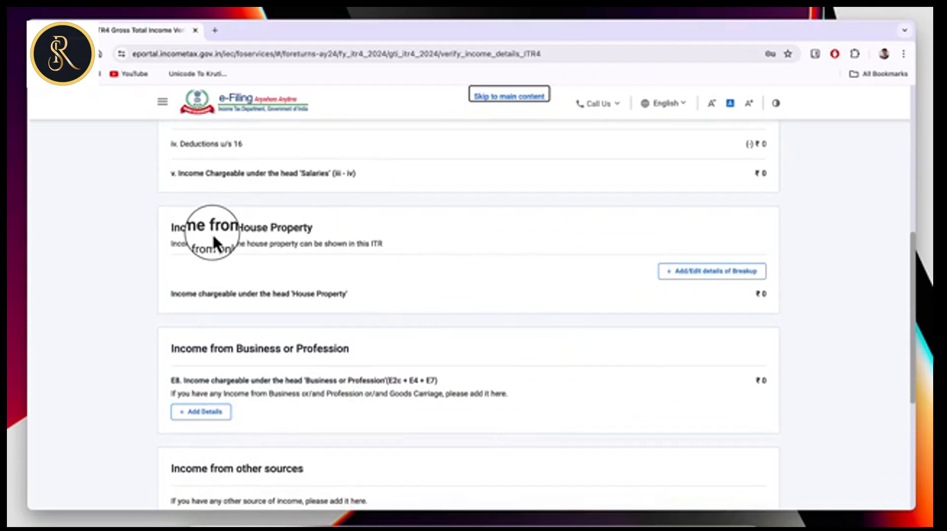
scroll(548, 303, "down", 1)
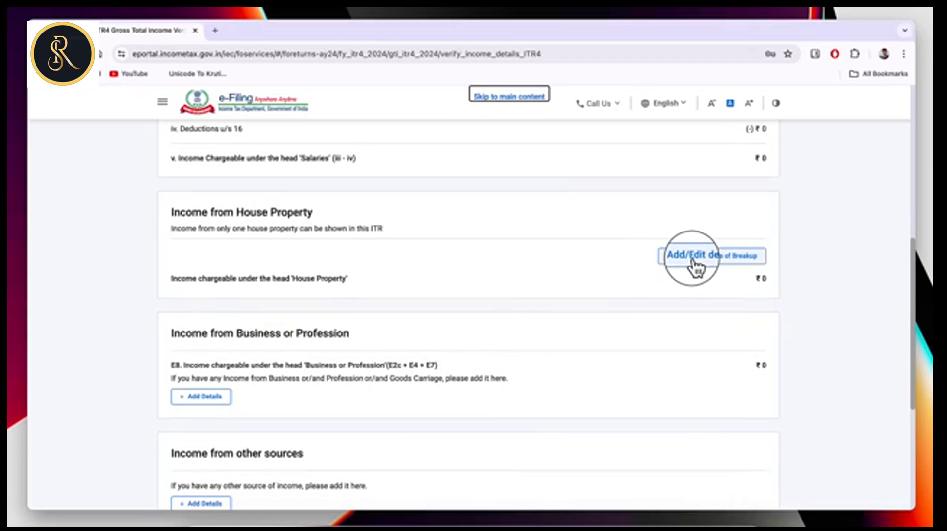
left_click(693, 264)
left_click(290, 326)
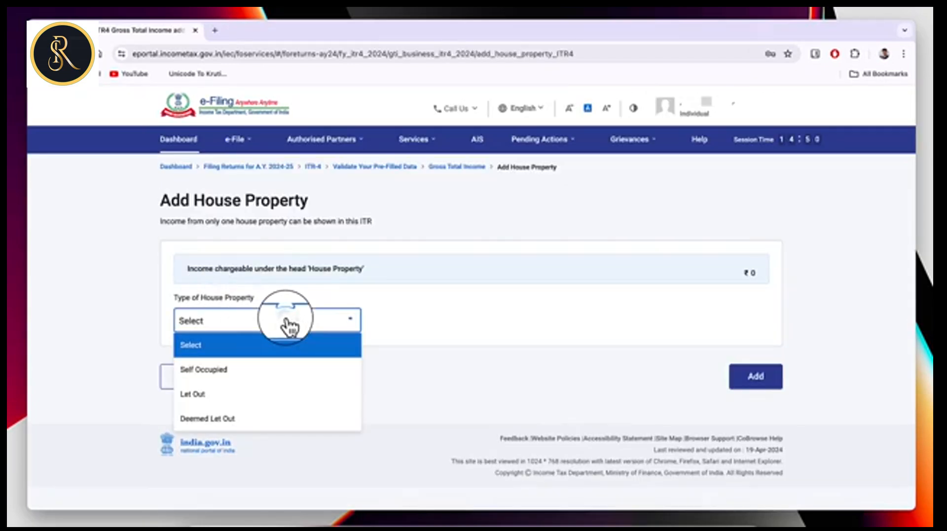
left_click(234, 399)
scroll(611, 300, "down", 3)
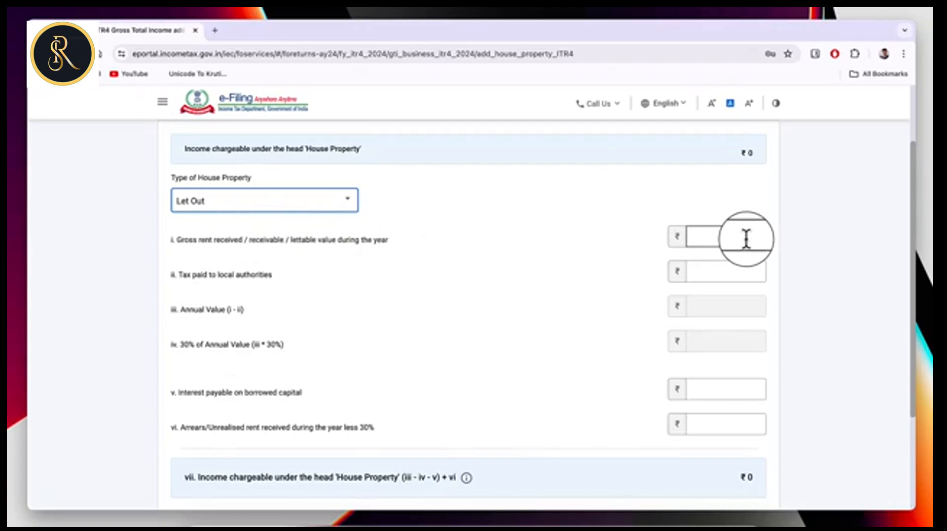
left_click(737, 273)
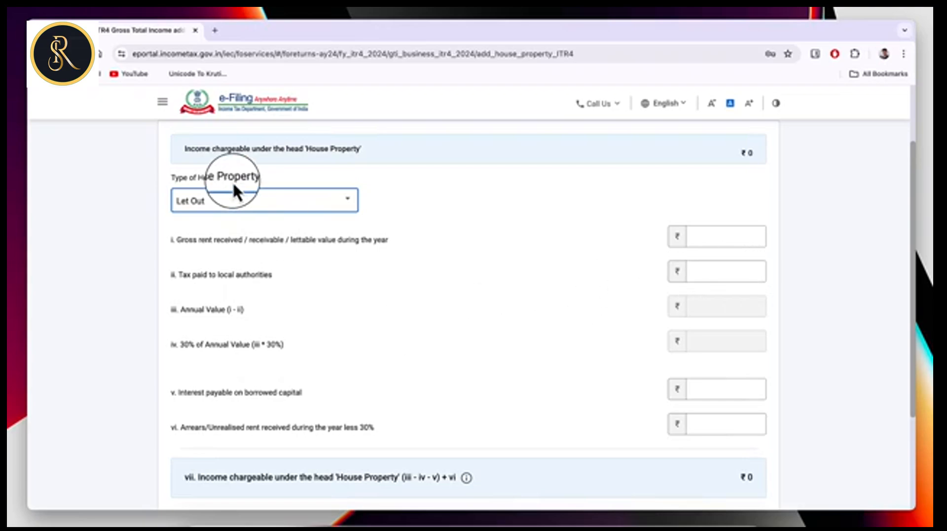
key("Tab")
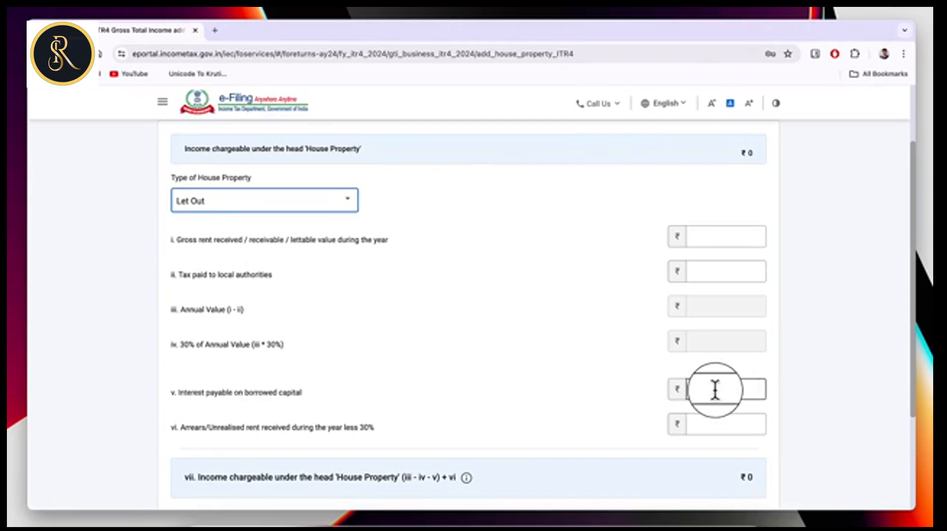
scroll(656, 485, "down", 3)
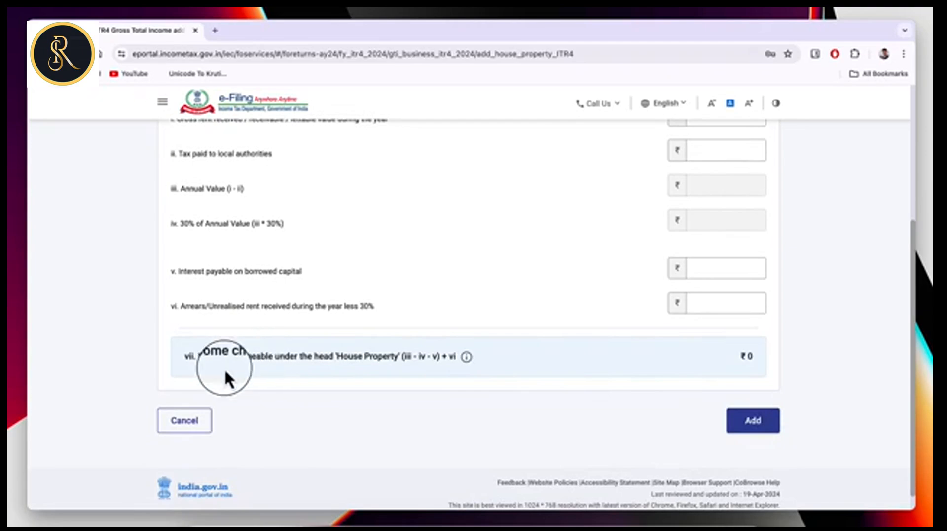
left_click(190, 423)
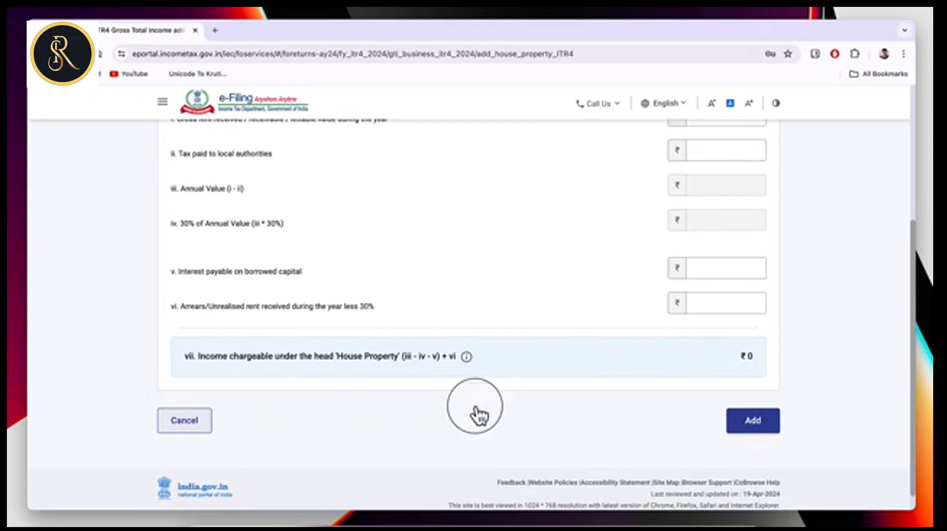
scroll(508, 412, "down", 2)
scroll(266, 345, "down", 1)
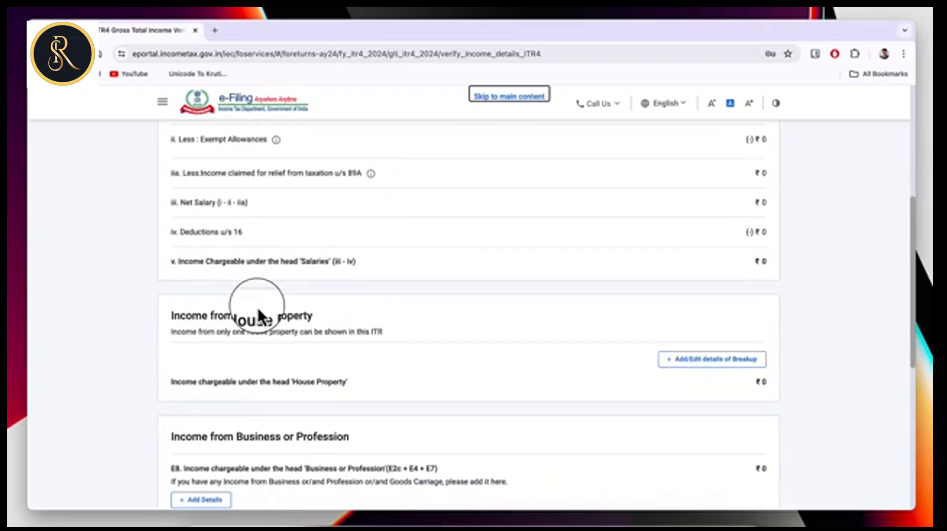
left_click_drag(237, 318, 319, 317)
scroll(608, 320, "down", 1)
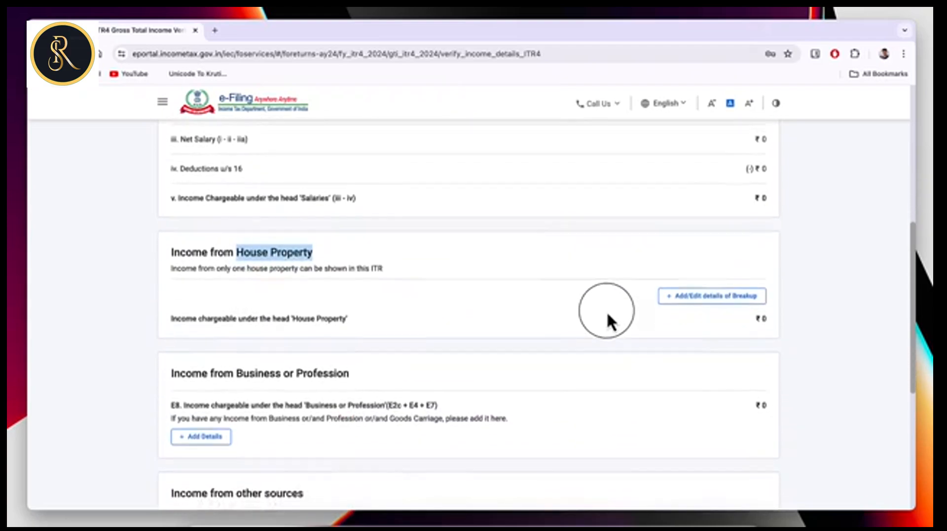
scroll(271, 384, "down", 1)
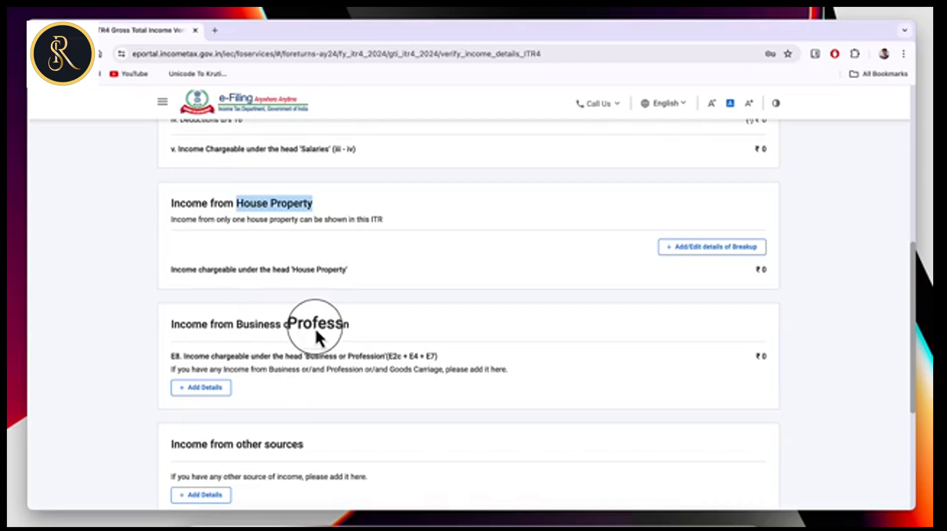
Add business/profession income and view the Section 44ADA Profession tab's receipts fields.
scroll(316, 333, "down", 2)
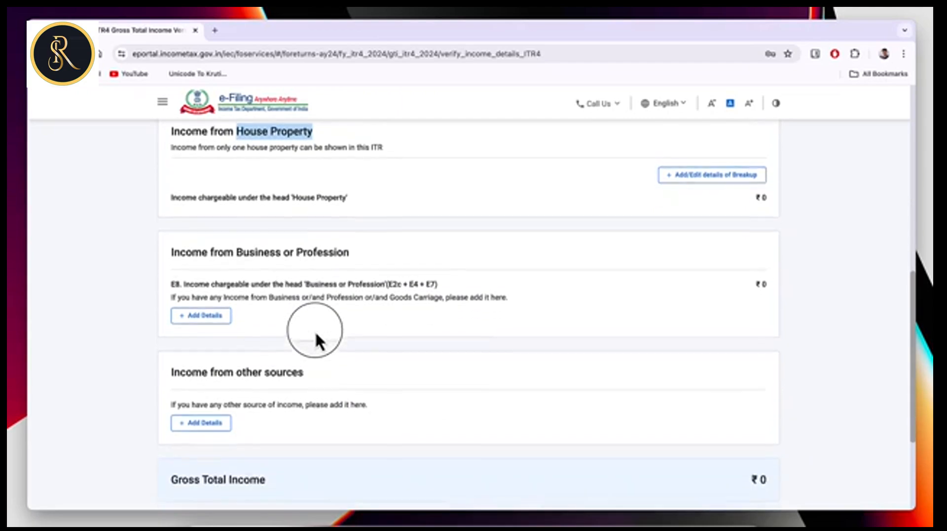
left_click(212, 317)
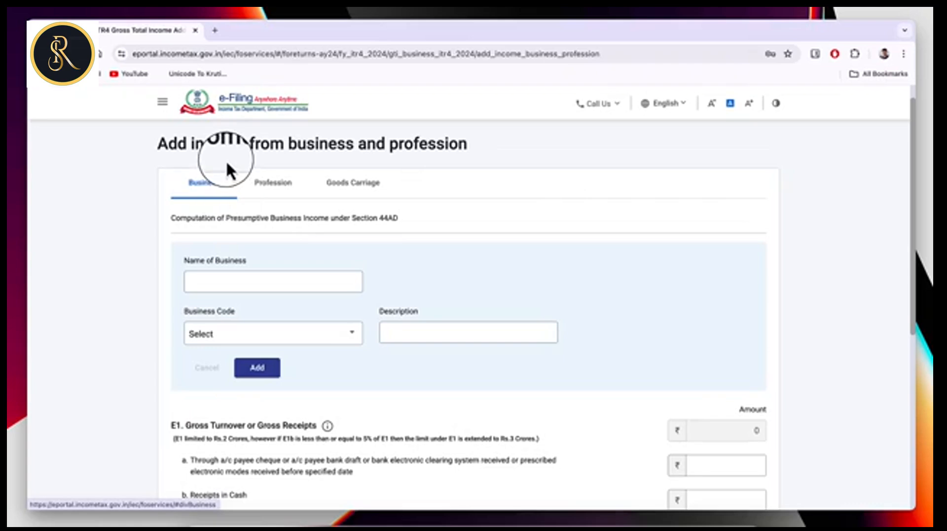
left_click(279, 191)
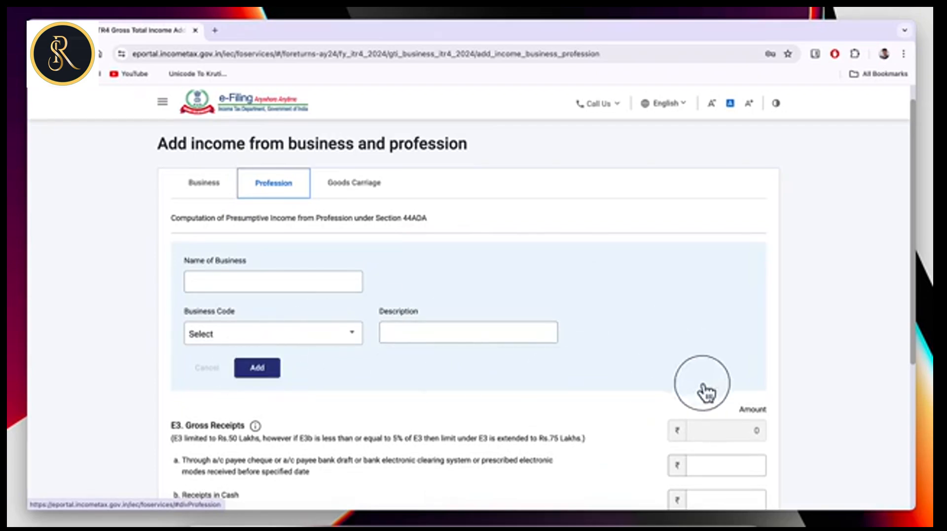
scroll(751, 385, "down", 3)
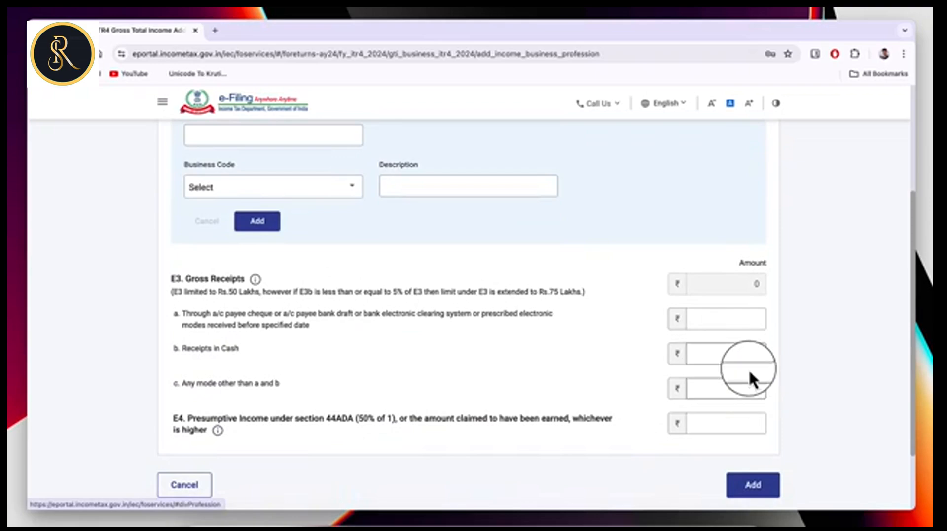
left_click(712, 319)
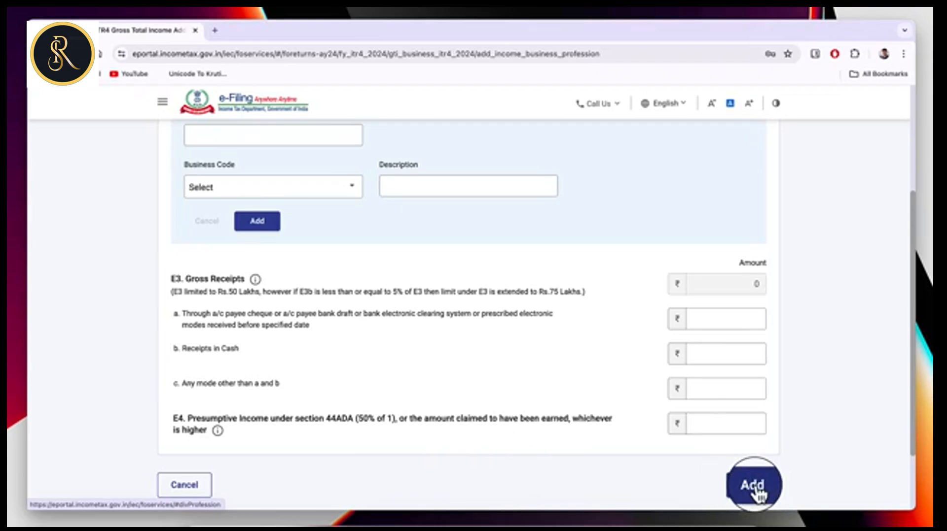
scroll(561, 267, "up", 3)
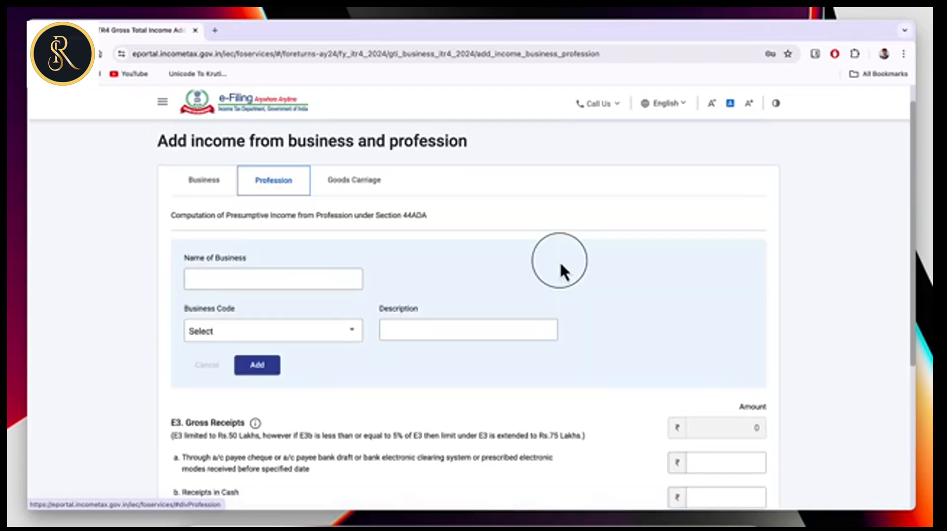
Add business 'Digital Marketing Services' with code 16006-Advertising on the Section 44AD Business tab.
left_click(206, 181)
left_click(210, 277)
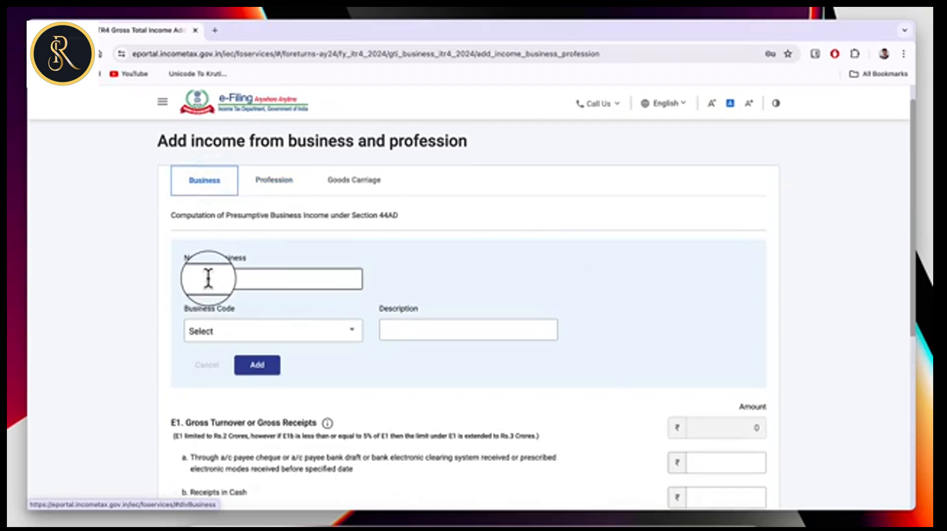
type("Digital Marketing Services")
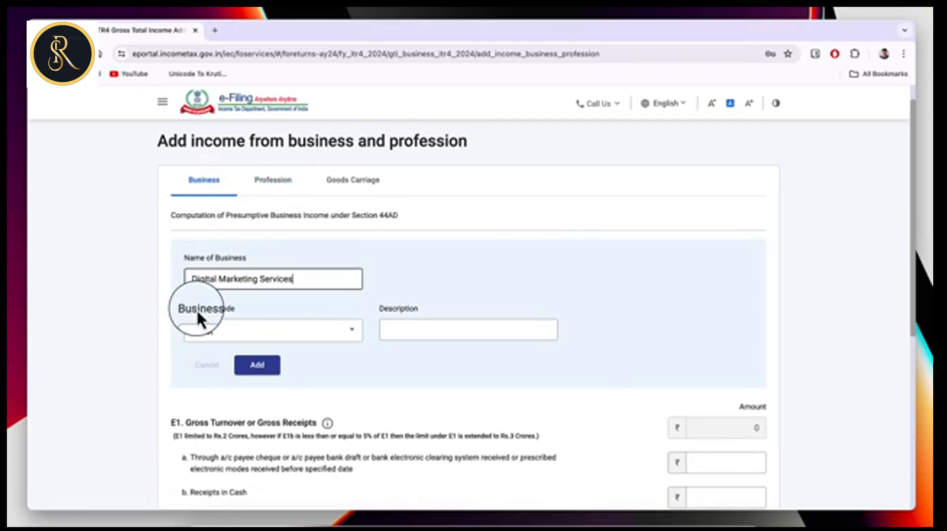
left_click(268, 335)
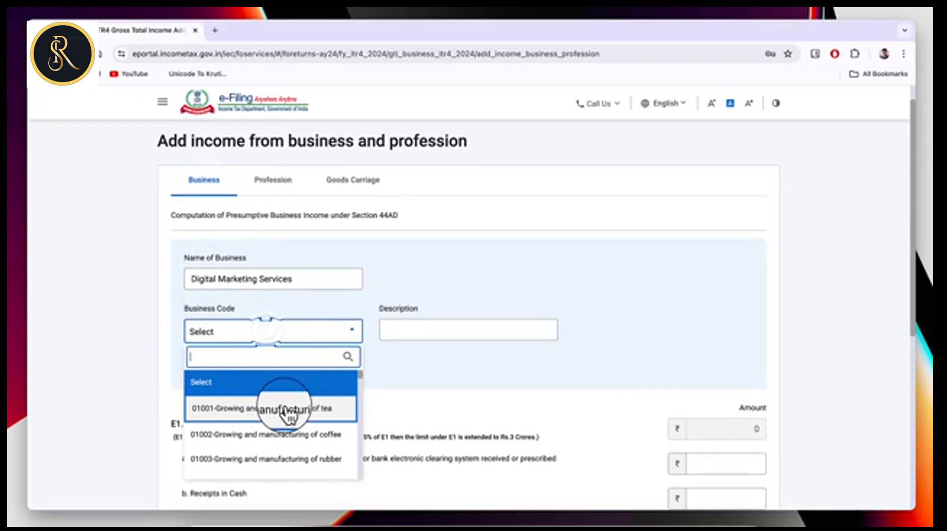
scroll(306, 438, "down", 2)
scroll(305, 439, "down", 5)
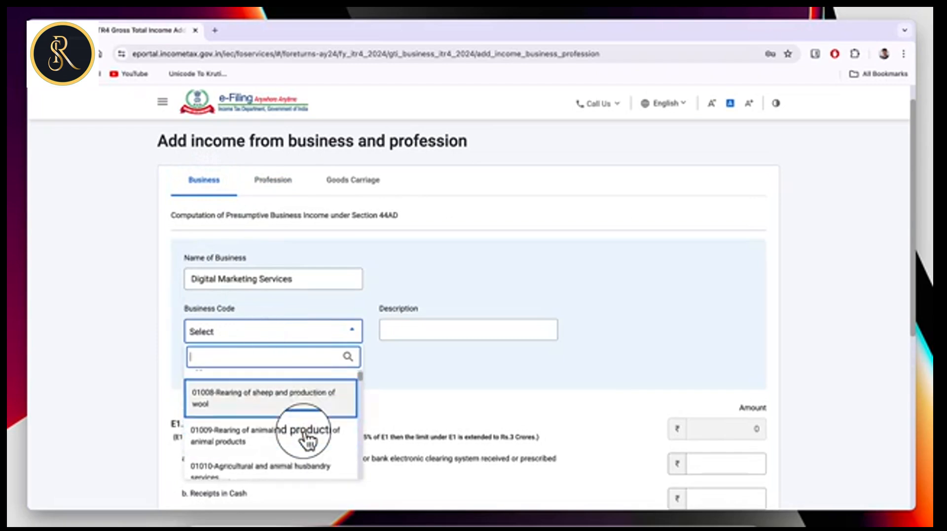
type("ad")
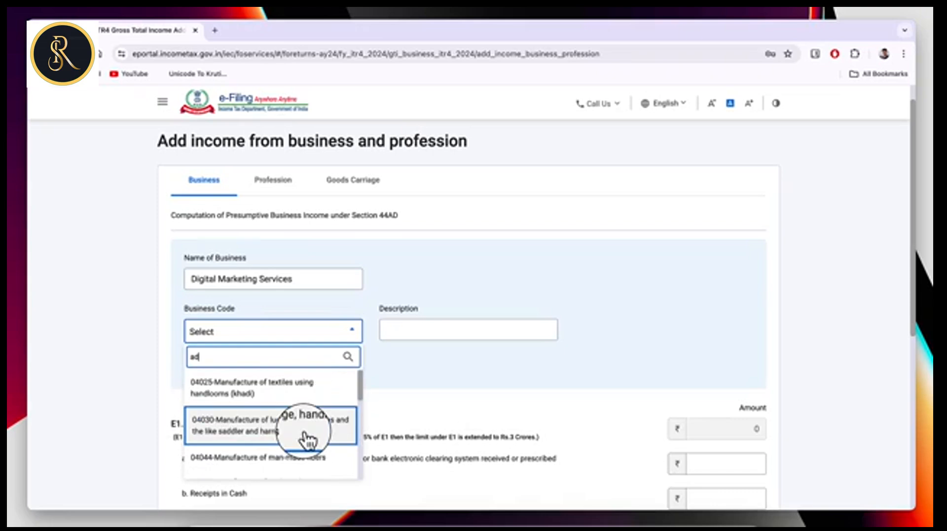
type("v")
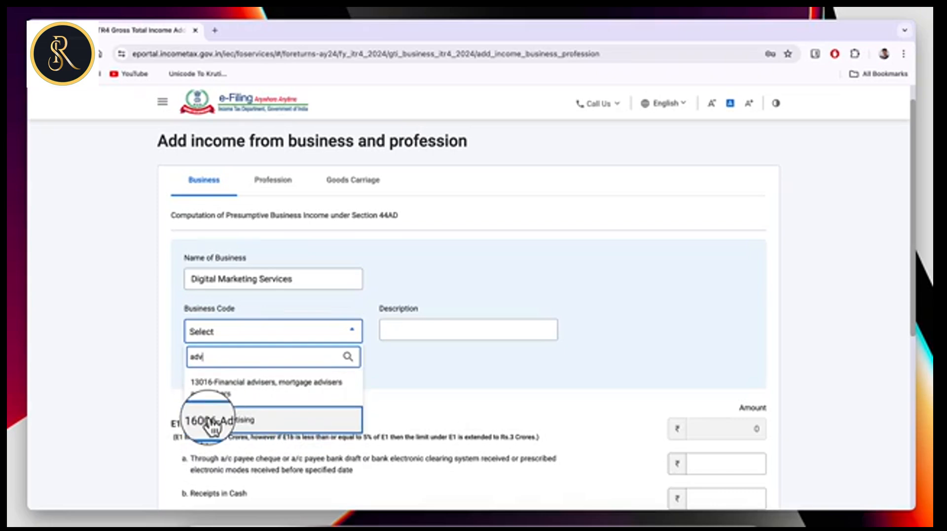
left_click(243, 424)
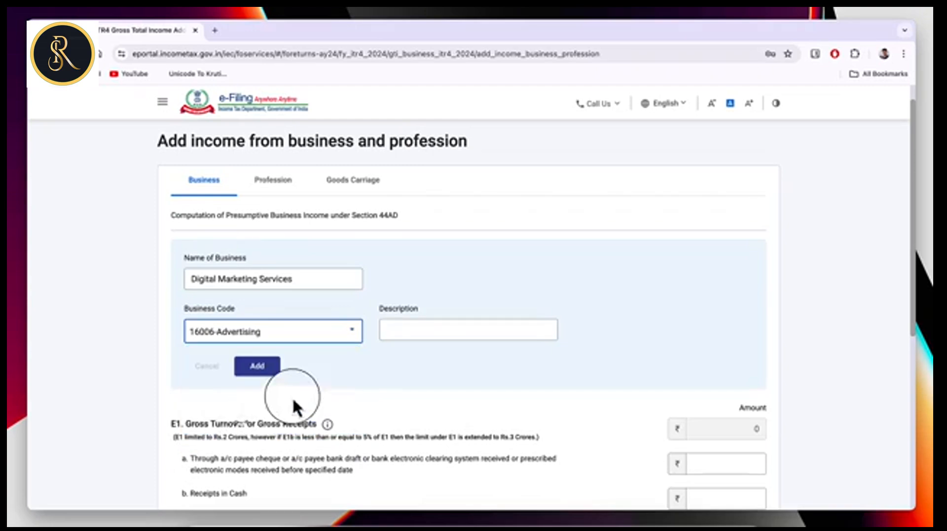
left_click(416, 331)
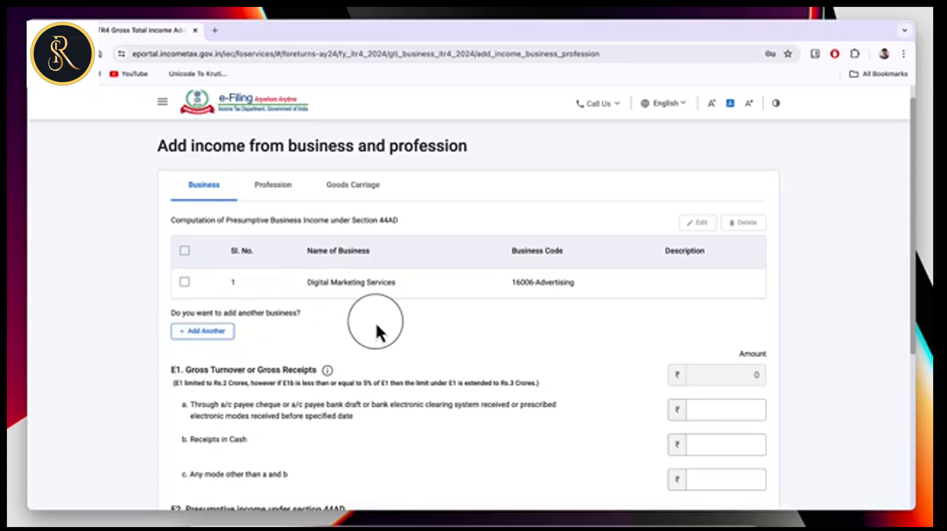
Enter gross receipts of ₹14,36,765 and presumptive income of ₹7,19,000 under 44AD.
scroll(547, 378, "down", 3)
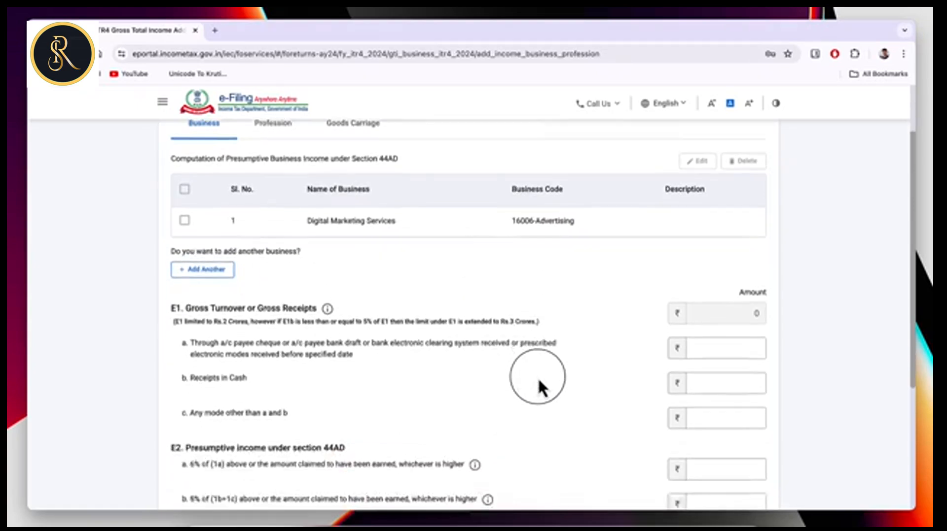
scroll(537, 377, "down", 2)
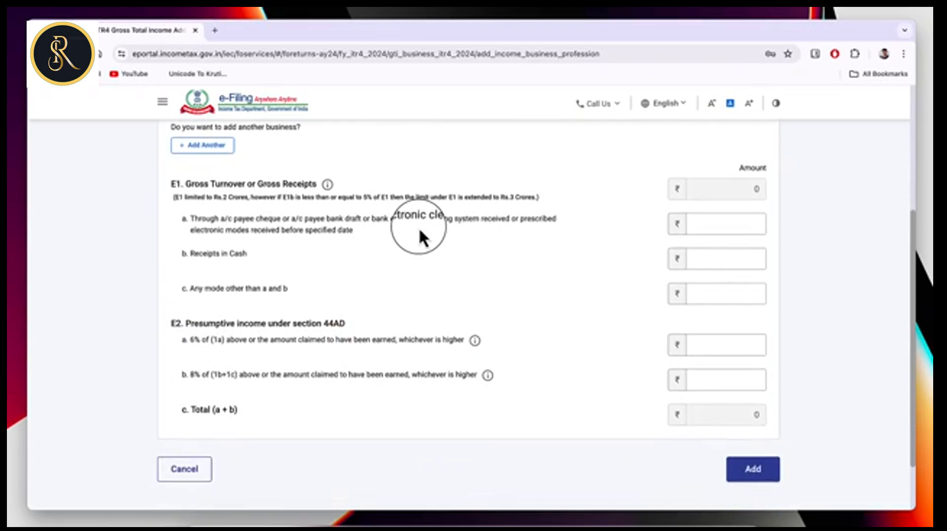
left_click(714, 223)
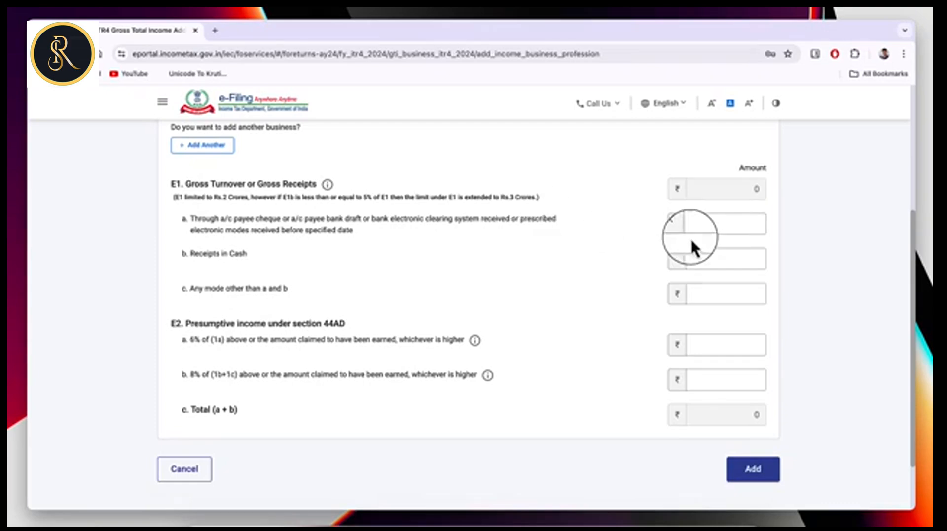
type("14,36,765")
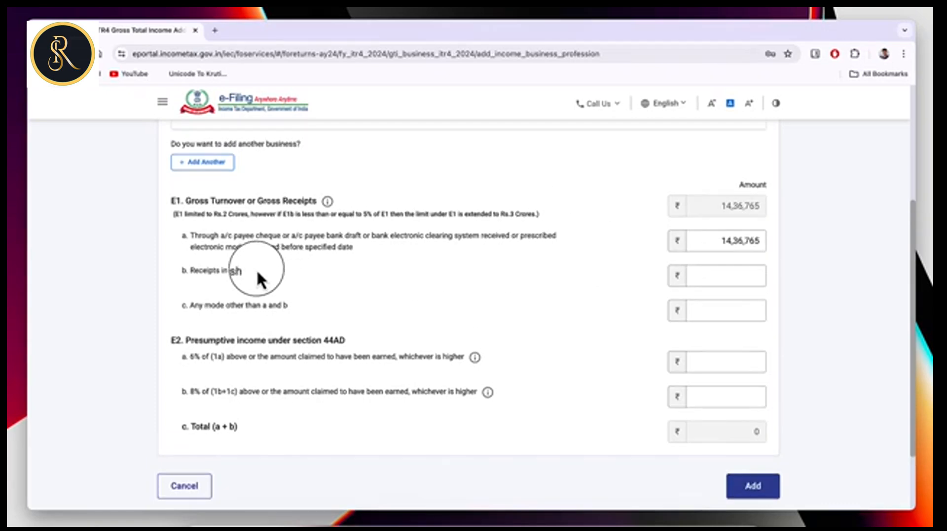
left_click(734, 274)
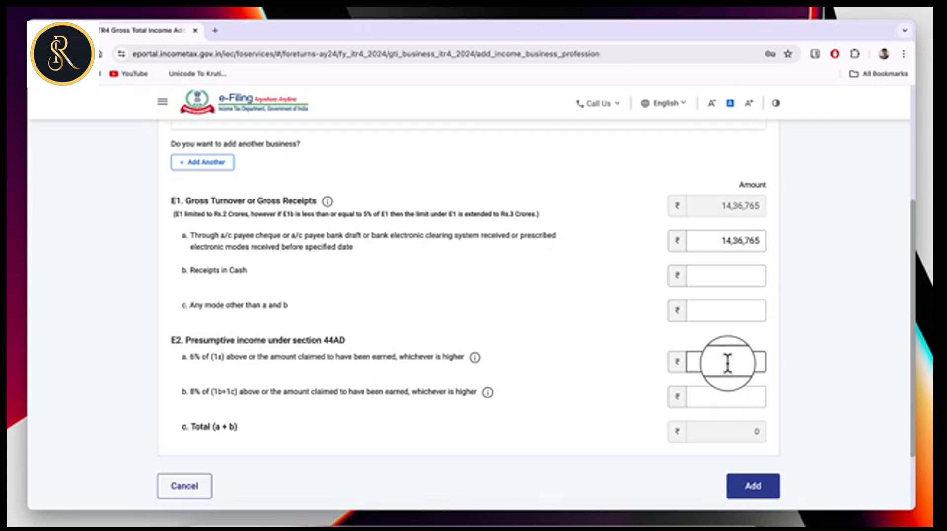
type("719000")
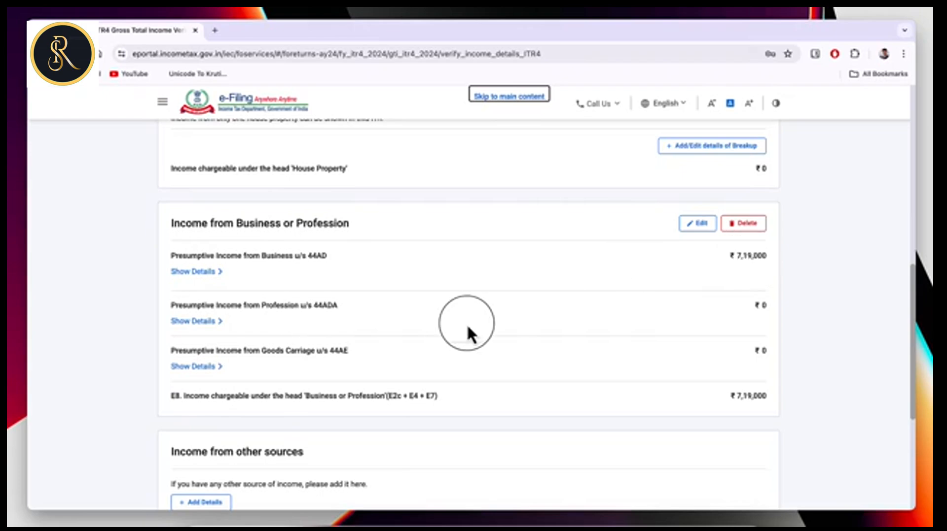
Add ₹1,200 savings bank interest under income from other sources.
scroll(424, 377, "down", 2)
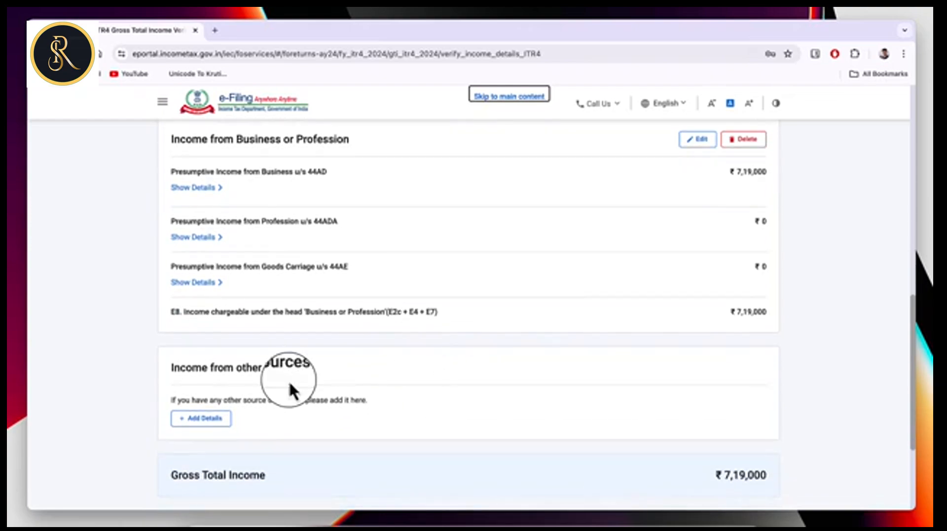
left_click(209, 419)
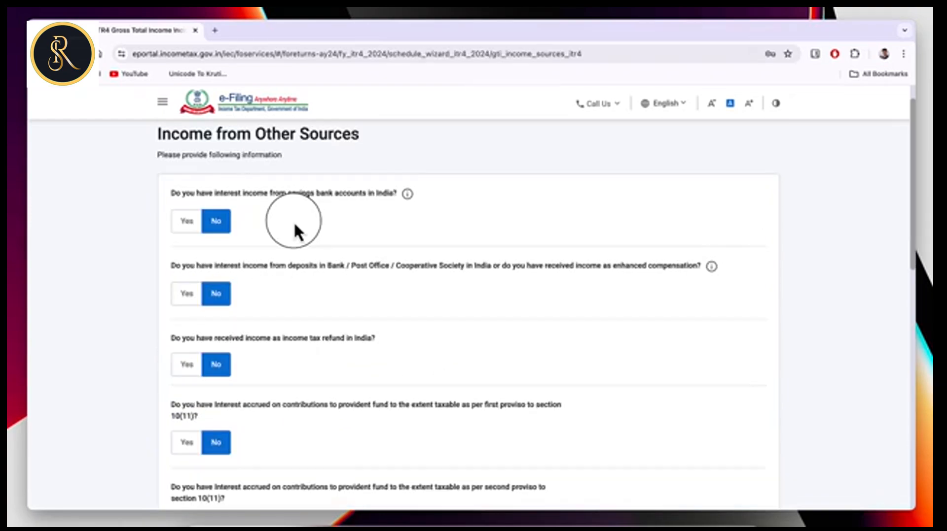
left_click(187, 223)
left_click(213, 256)
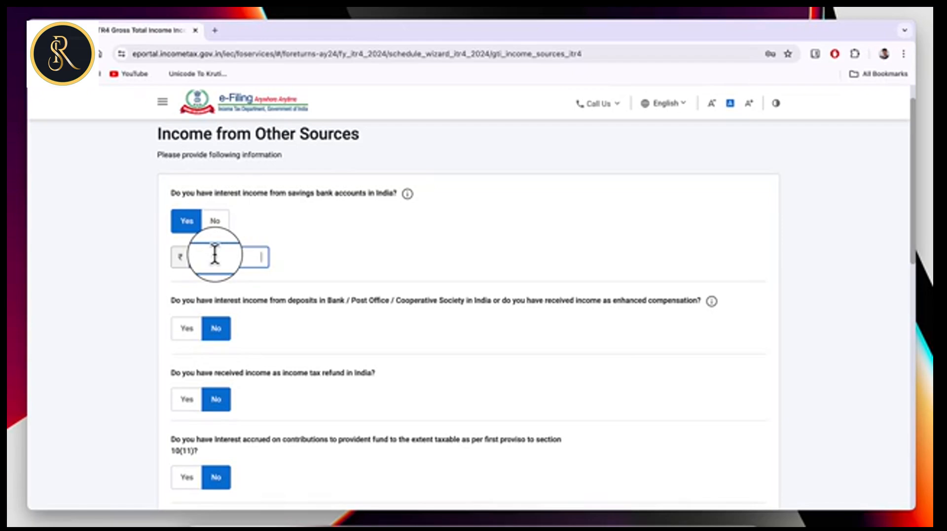
type("1200")
left_click(282, 375)
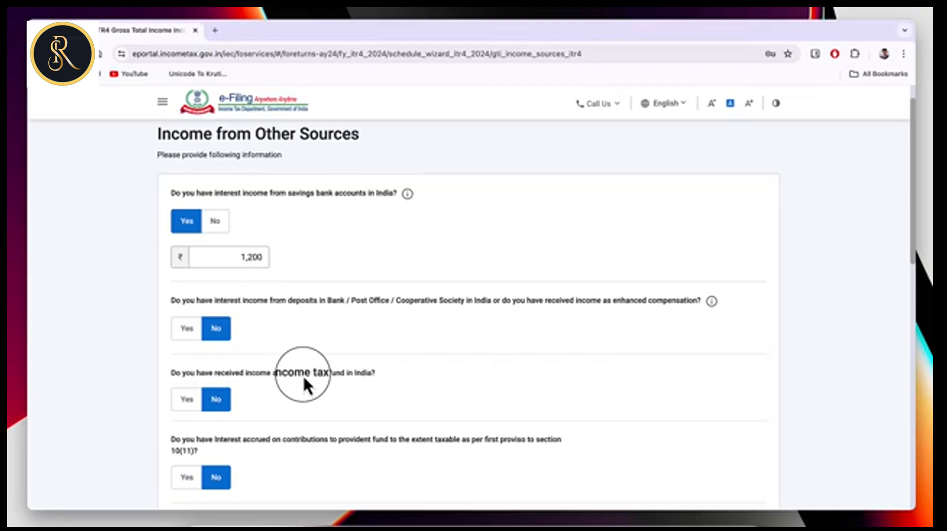
Leave dividend income at No and confirm Gross Total Income of ₹7,20,200.
scroll(314, 384, "down", 2)
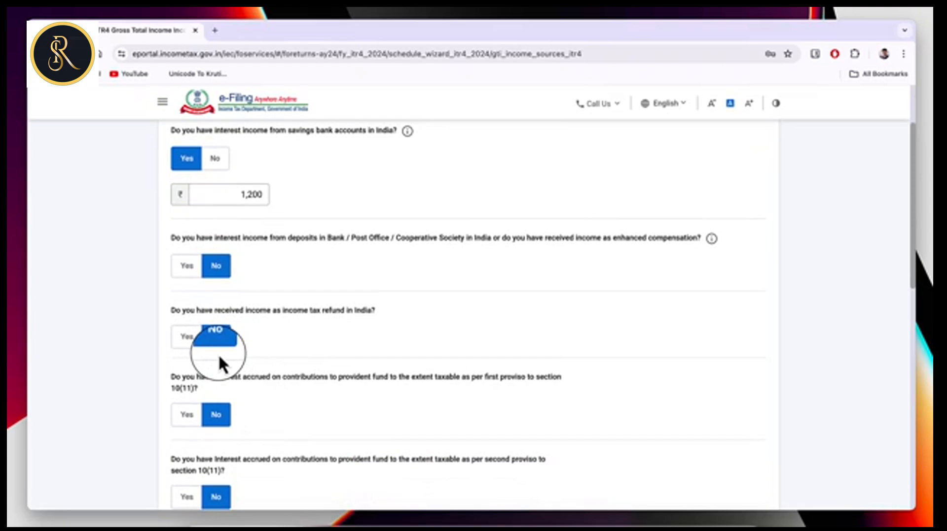
scroll(283, 382, "down", 5)
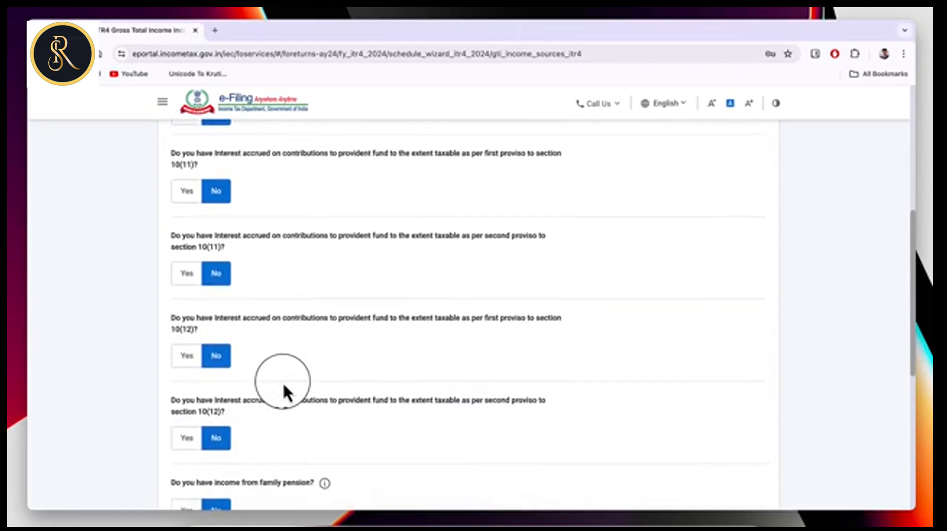
scroll(283, 382, "down", 5)
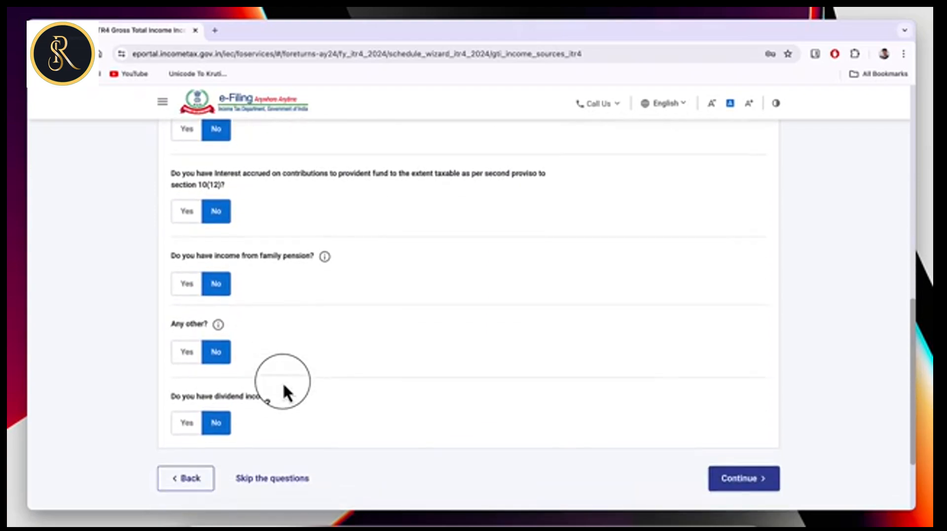
left_click(189, 427)
scroll(302, 436, "down", 1)
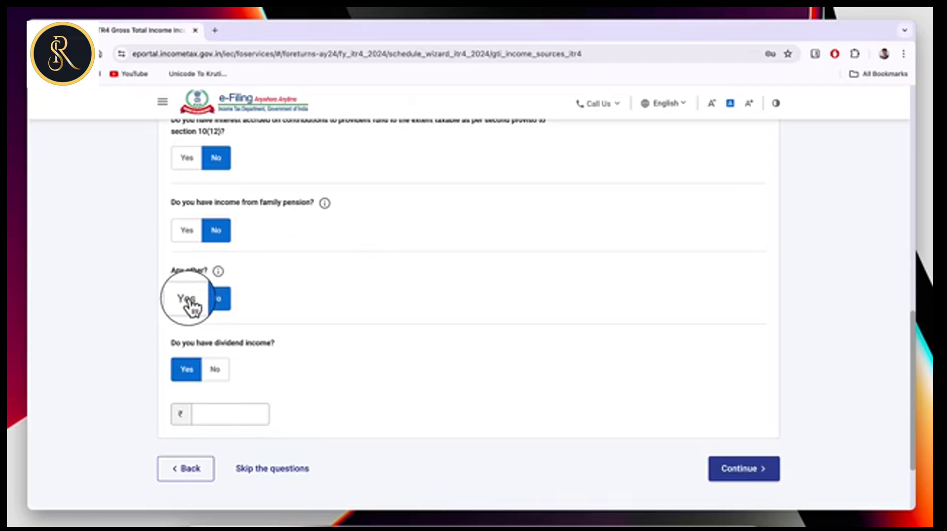
left_click(216, 371)
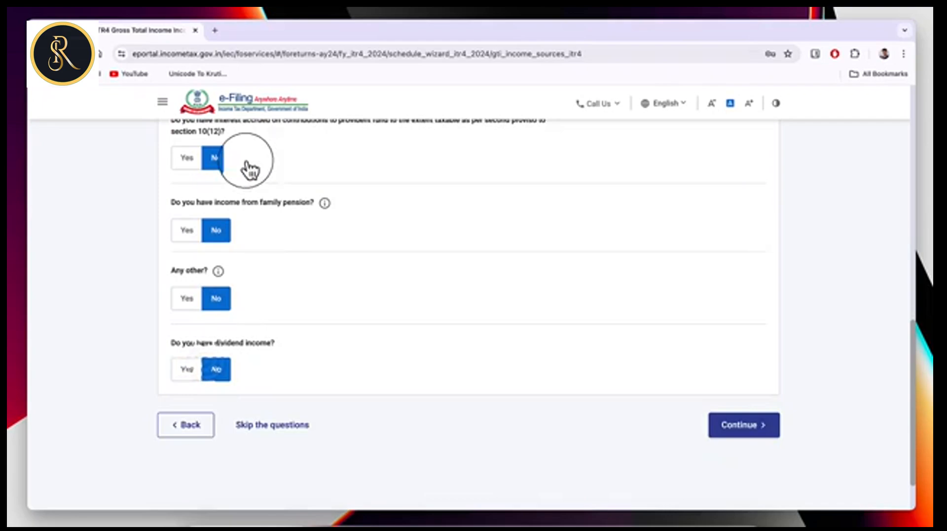
left_click(738, 426)
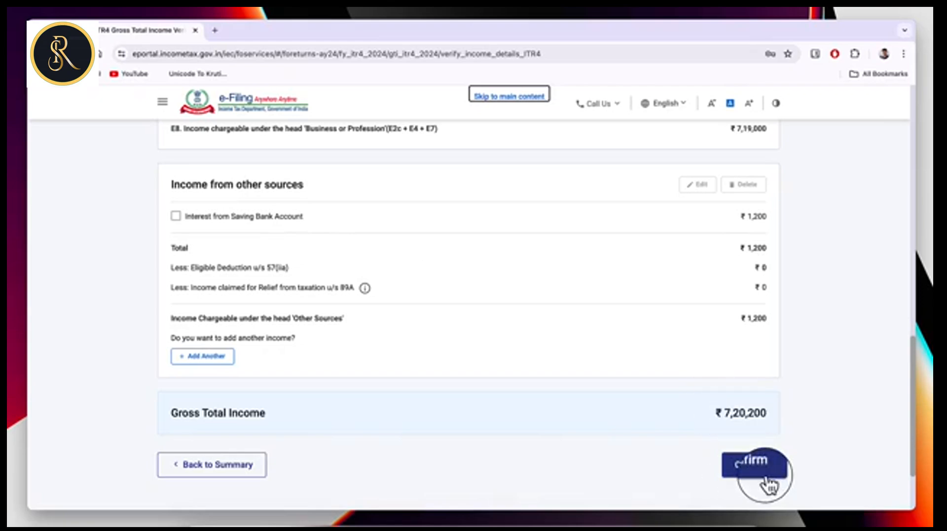
left_click(754, 468)
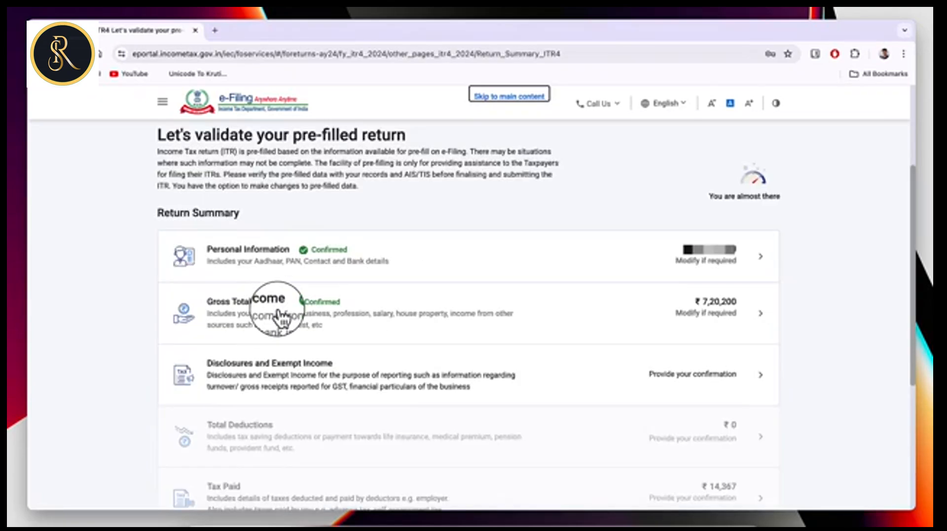
Open Disclosures and Exempt Income and start adding the business's Financial Particulars.
left_click(288, 365)
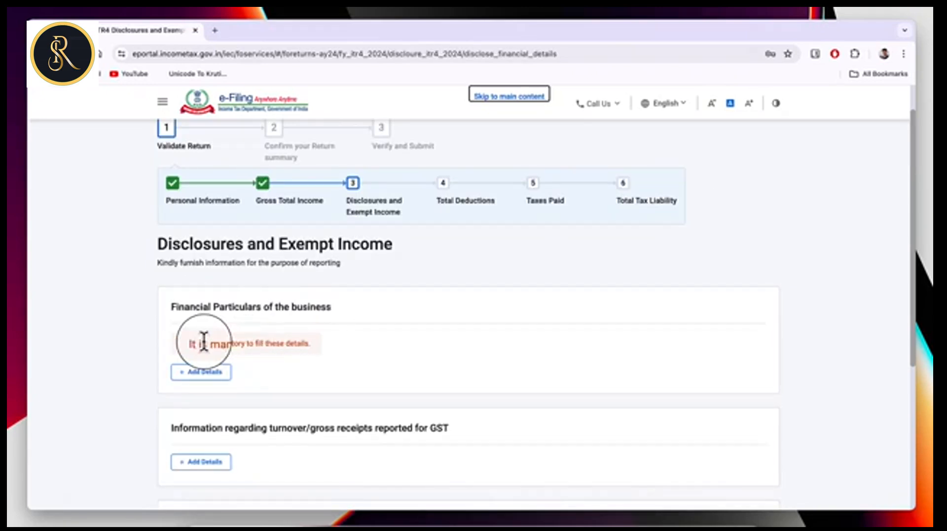
left_click(212, 375)
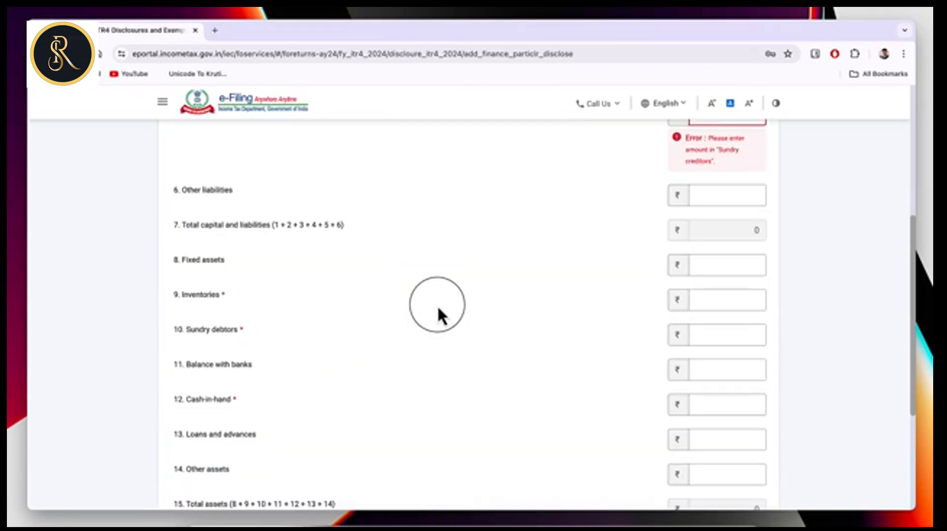
scroll(437, 305, "up", 3)
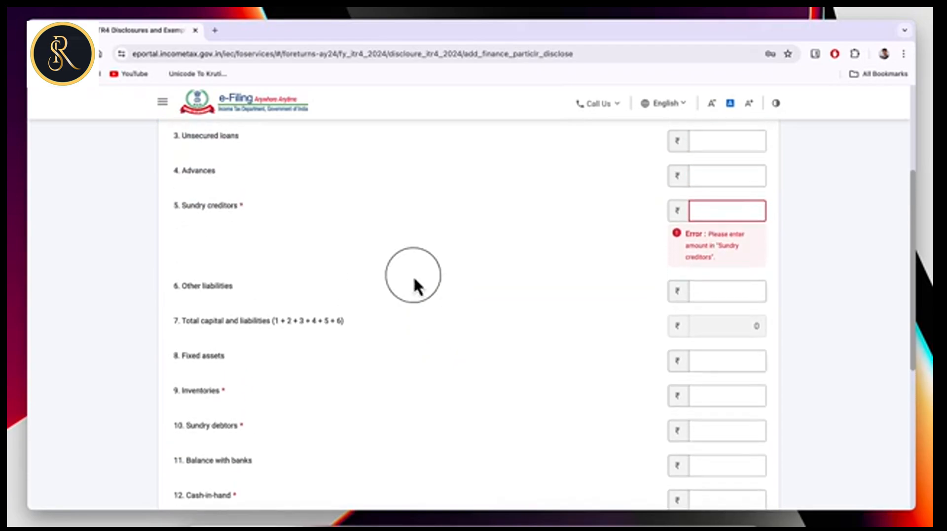
scroll(353, 236, "up", 1)
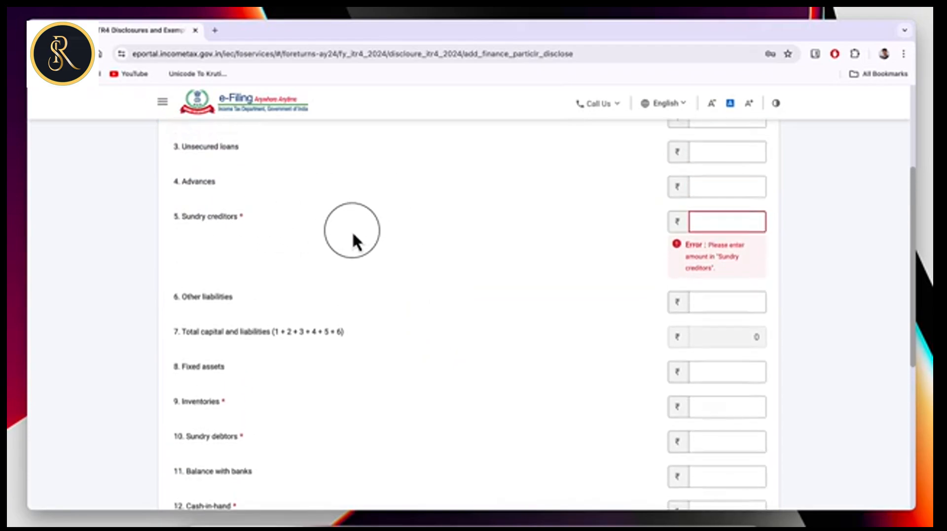
scroll(351, 231, "up", 3)
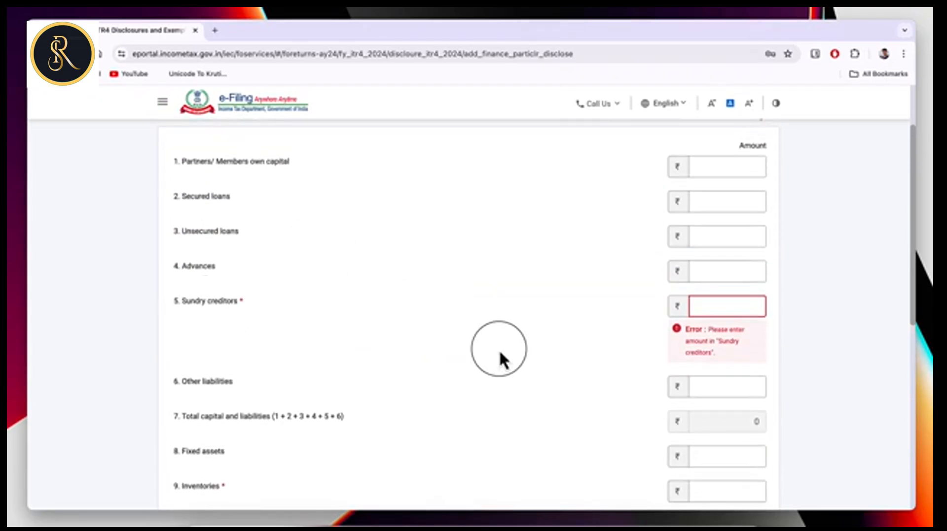
Enter 0 for Sundry creditors, Inventories and Sundry debtors, and 2500 for Cash-in-hand.
left_click(725, 306)
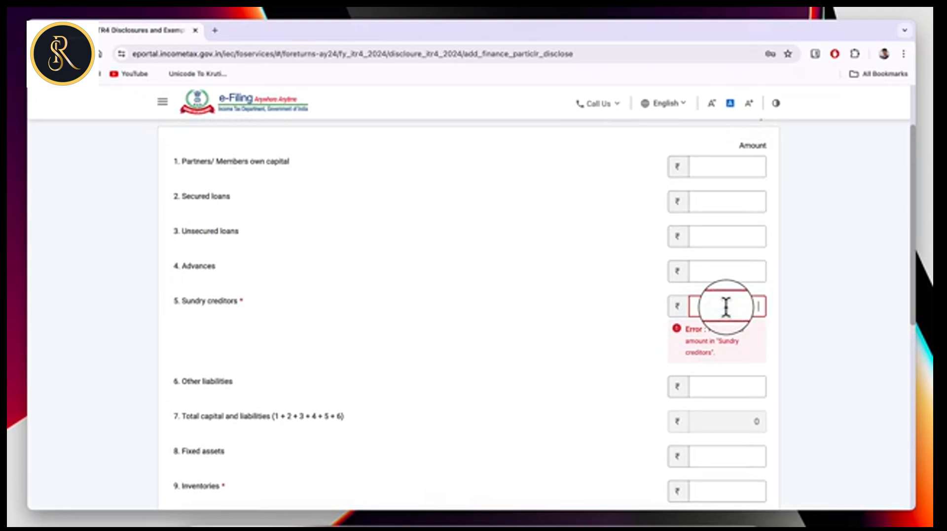
type("0")
scroll(240, 370, "down", 3)
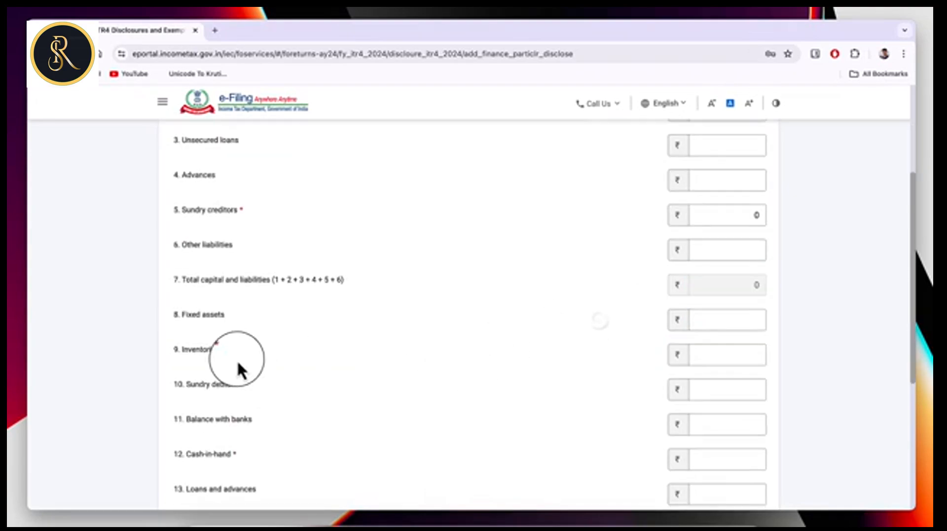
left_click(205, 357)
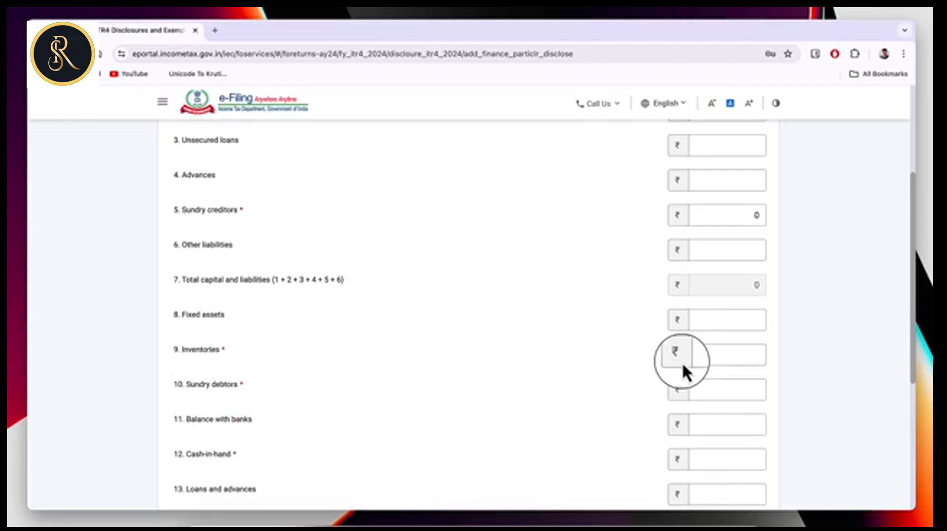
left_click(725, 355)
type("0")
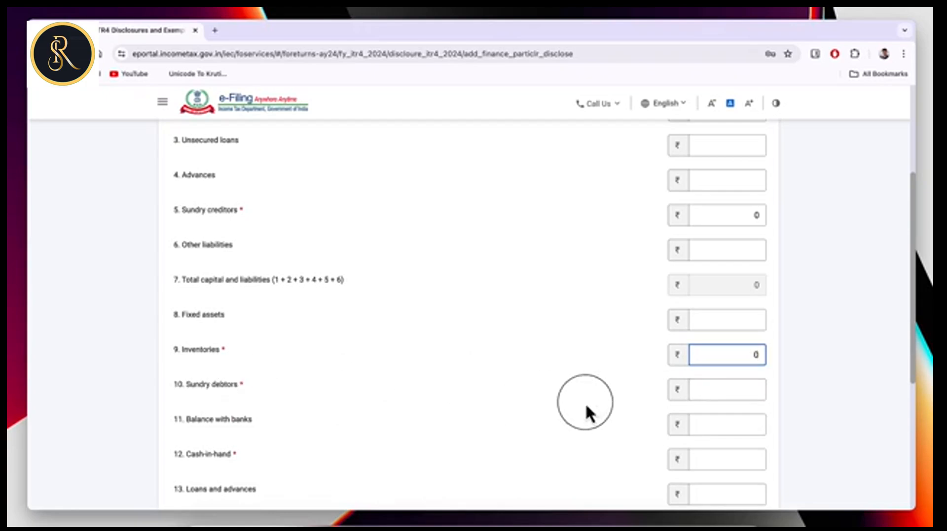
left_click(745, 389)
type("0")
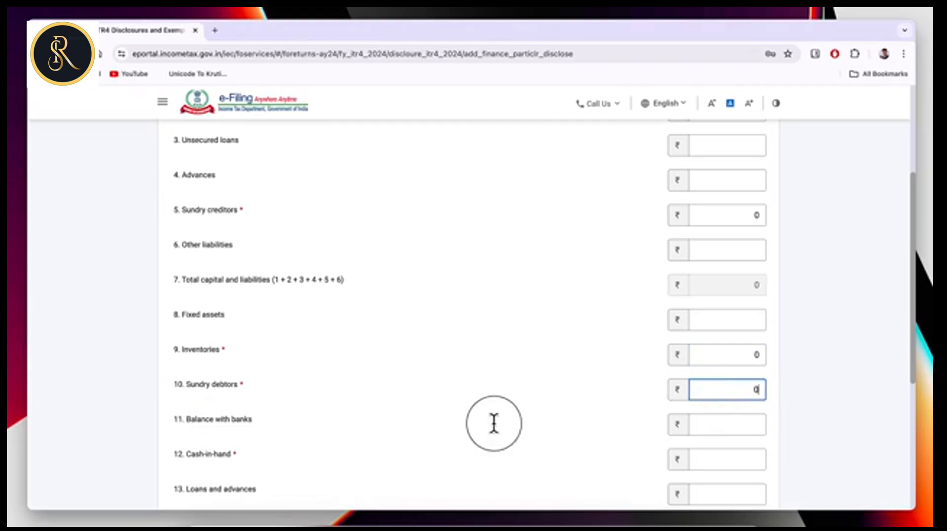
left_click(729, 460)
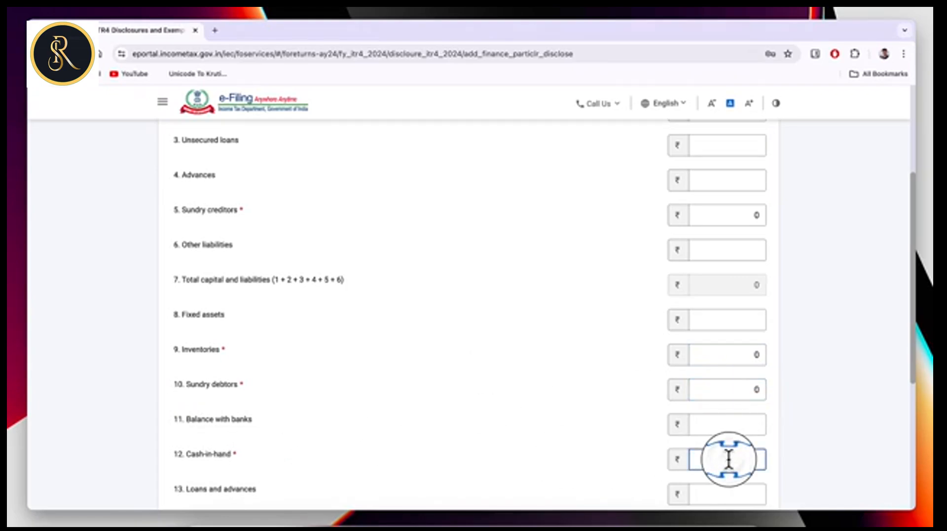
type("2500")
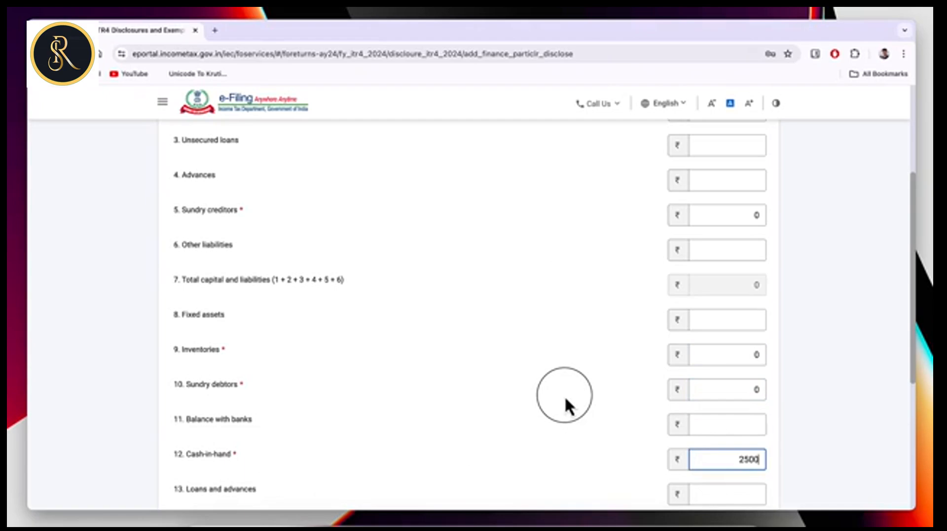
Add the financial particulars so total assets read ₹2,500.
scroll(564, 395, "down", 3)
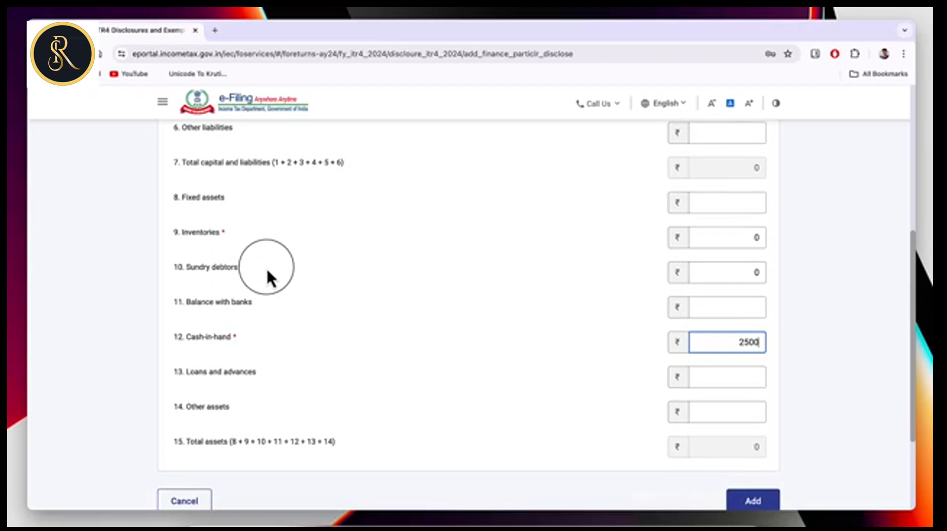
scroll(616, 427, "down", 2)
left_click(752, 399)
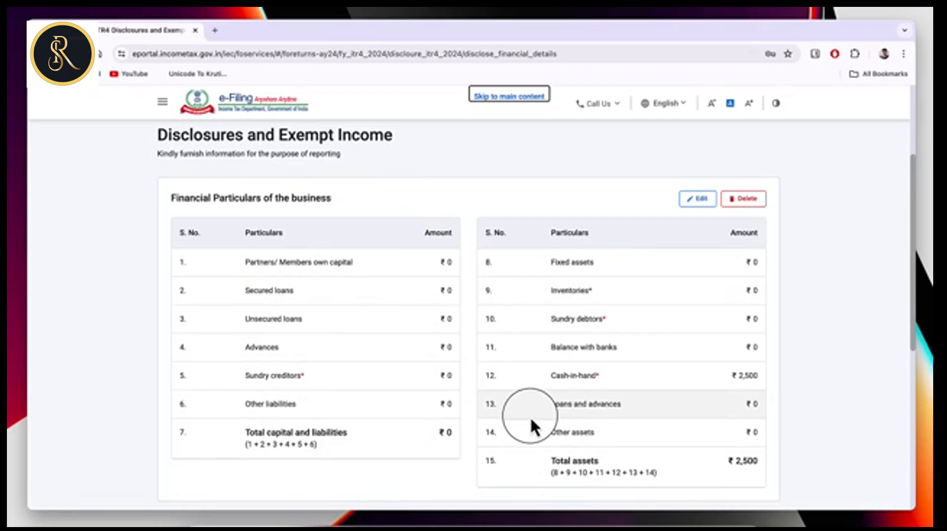
scroll(529, 417, "down", 4)
scroll(530, 416, "down", 2)
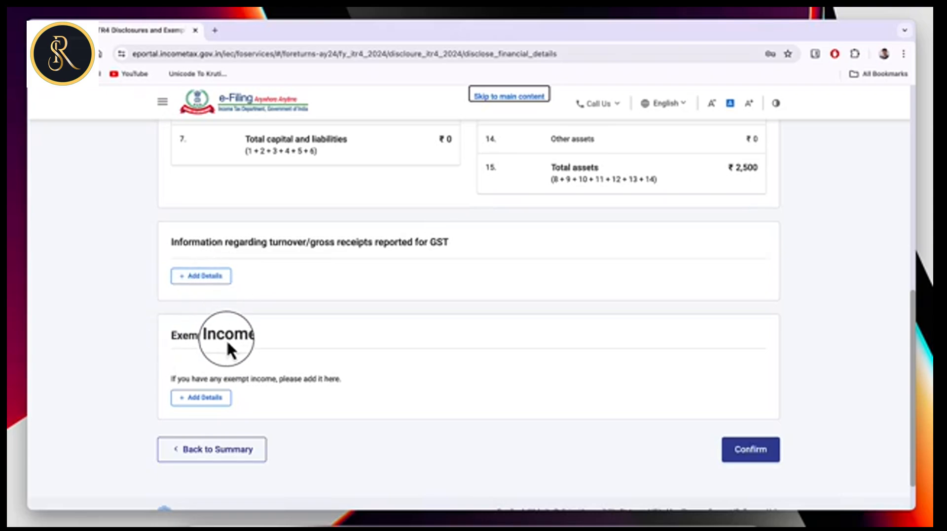
left_click(205, 398)
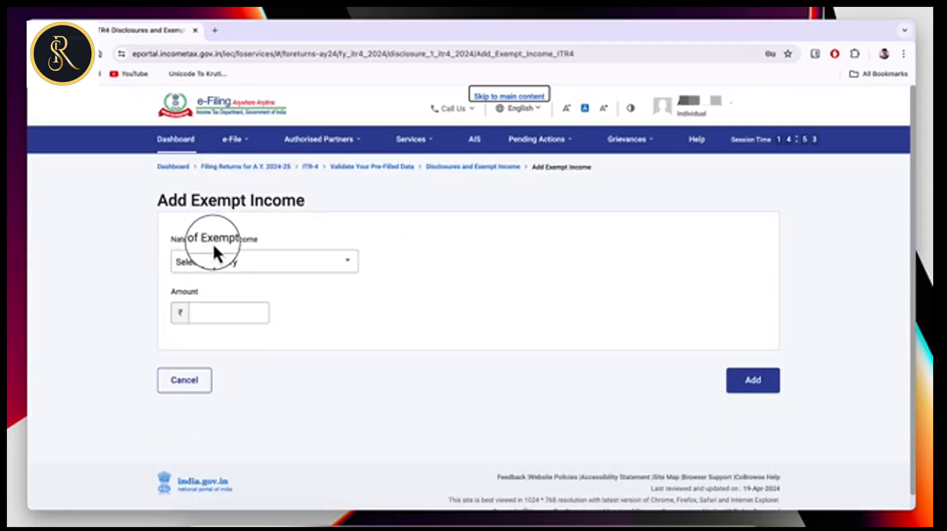
left_click(304, 263)
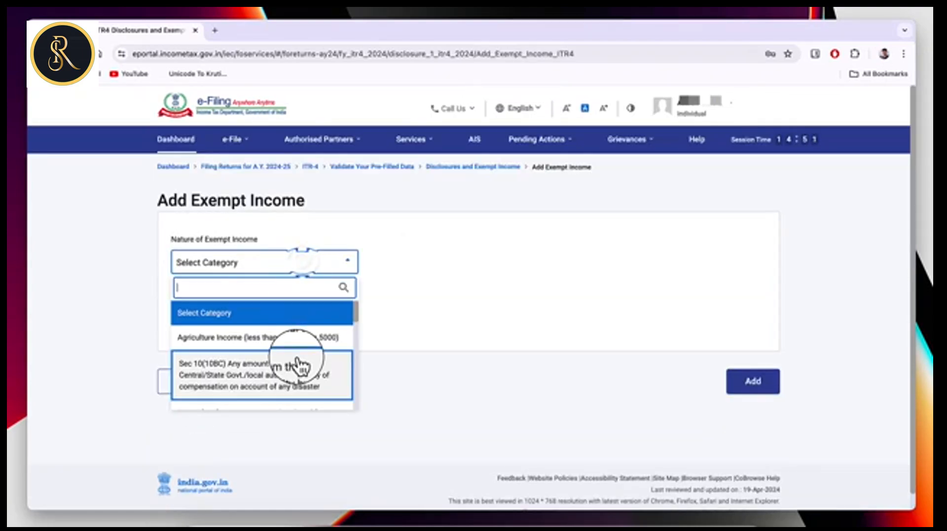
scroll(302, 365, "down", 1)
scroll(301, 363, "up", 1)
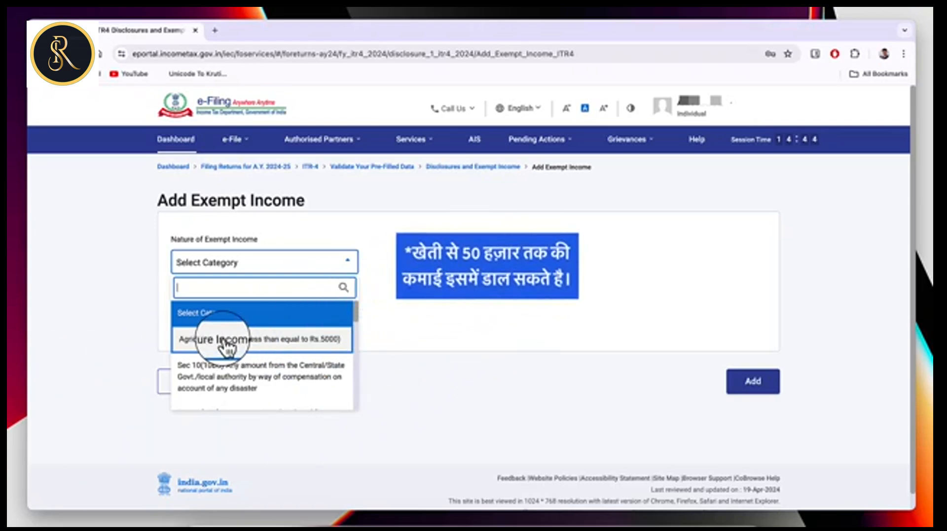
scroll(260, 349, "down", 3)
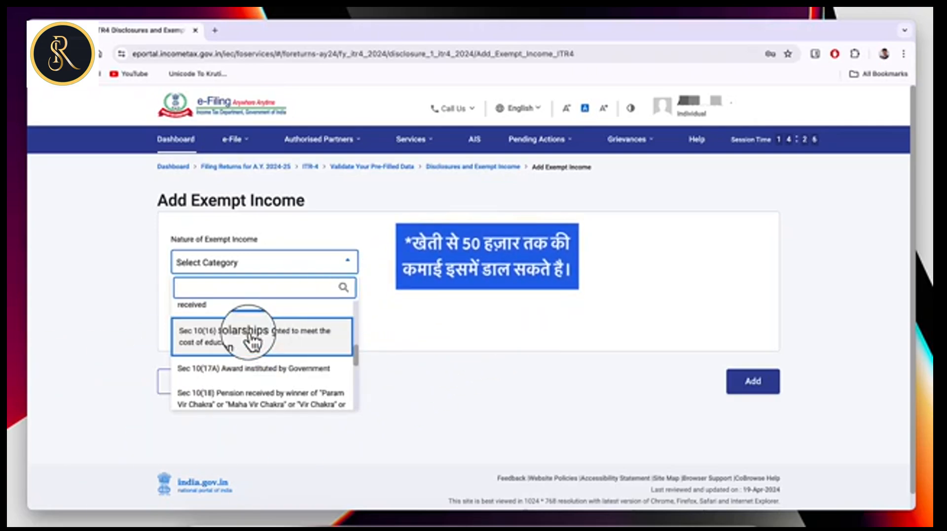
scroll(285, 373, "down", 5)
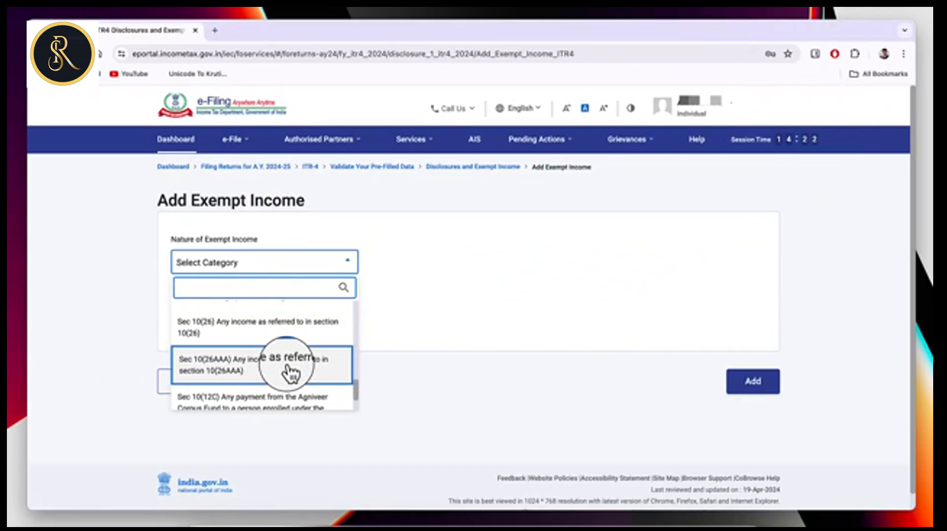
scroll(285, 373, "down", 2)
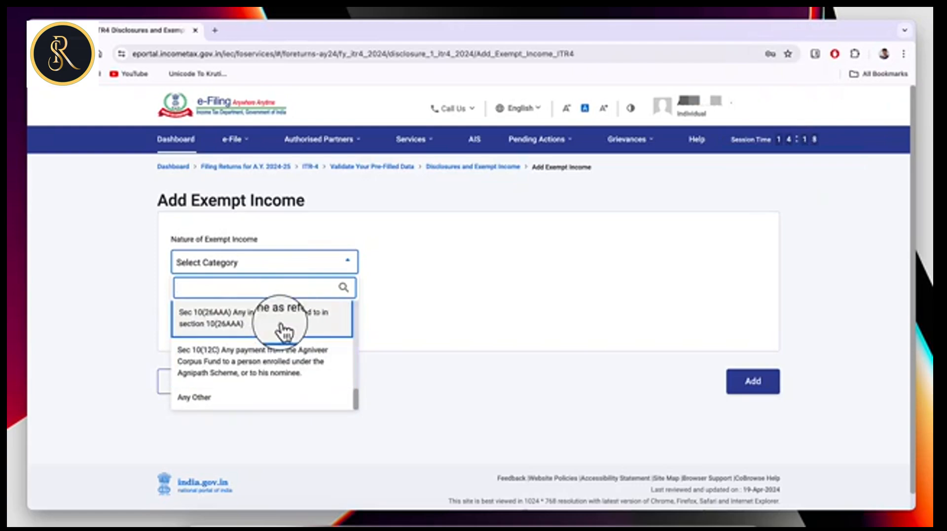
left_click(504, 321)
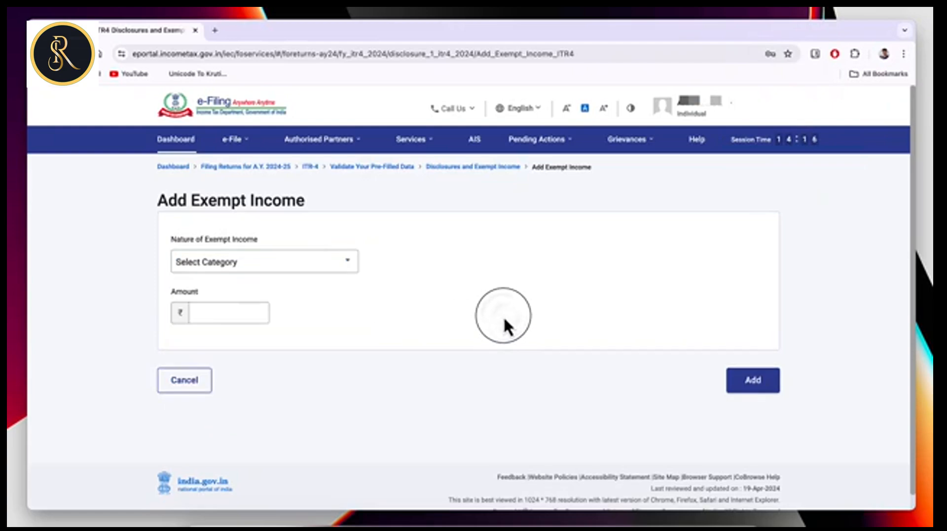
left_click(195, 385)
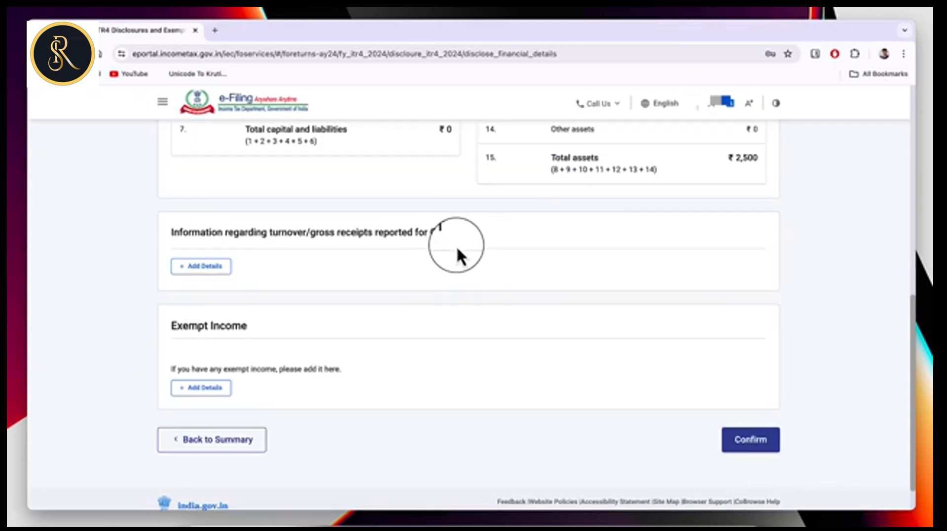
Confirm Disclosures, then confirm Total Deductions at ₹0 with No for 80CCD(2).
left_click(750, 441)
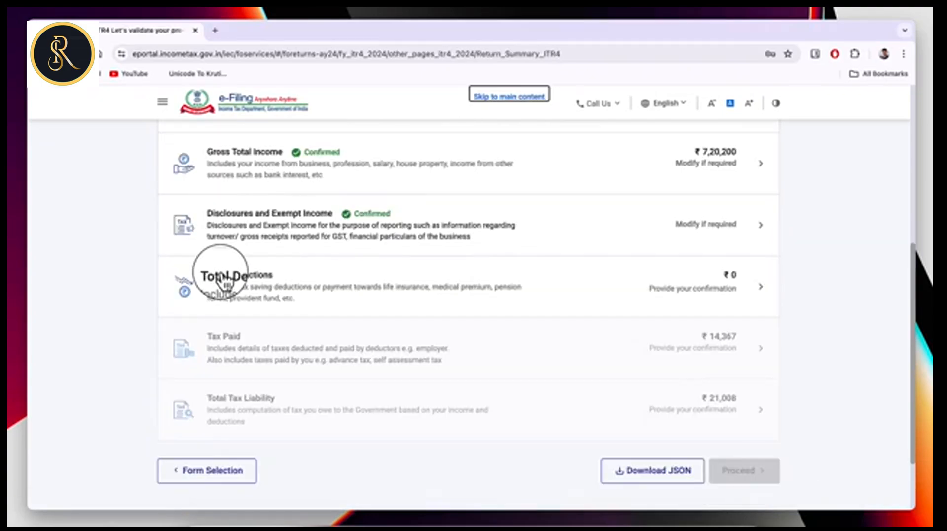
left_click(313, 289)
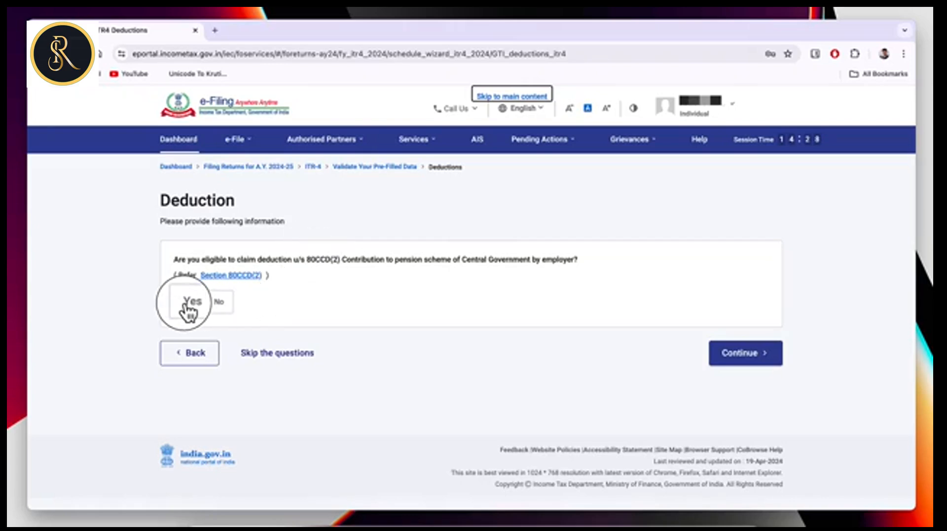
left_click(222, 305)
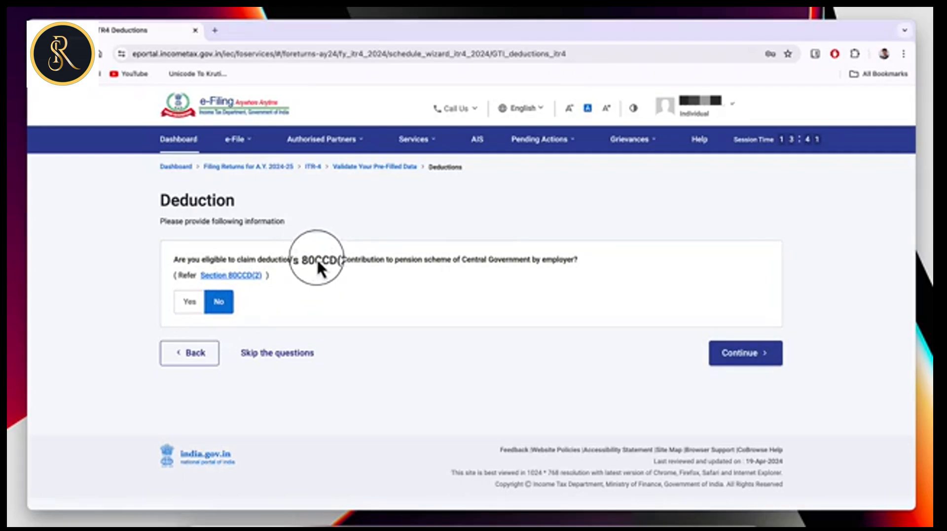
left_click(754, 360)
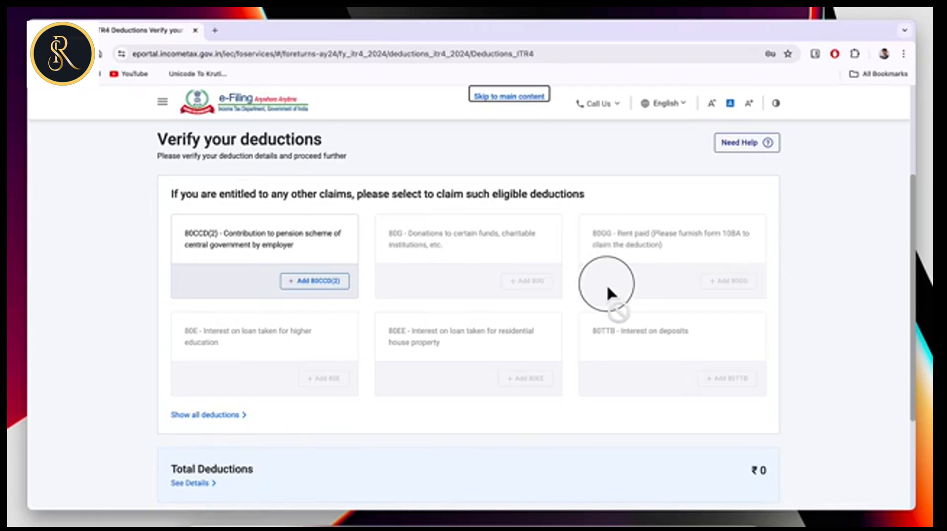
scroll(606, 284, "down", 2)
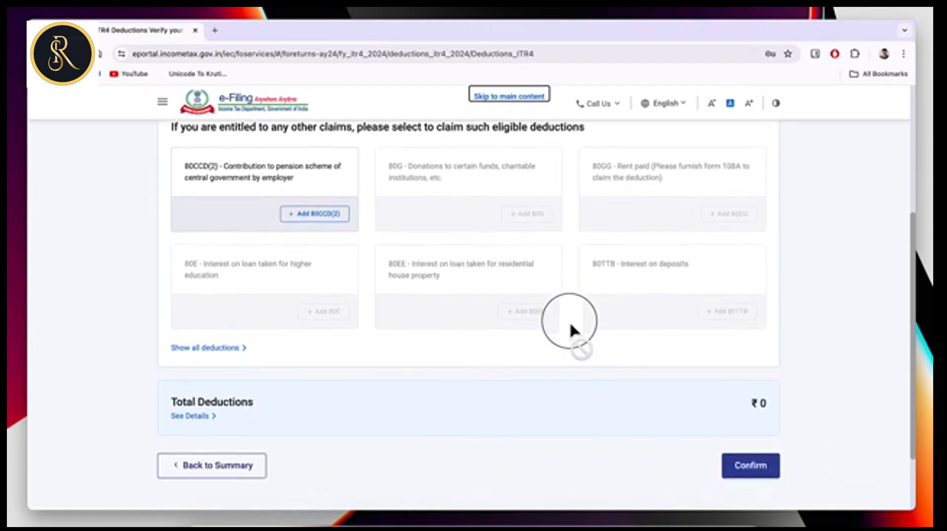
left_click(751, 474)
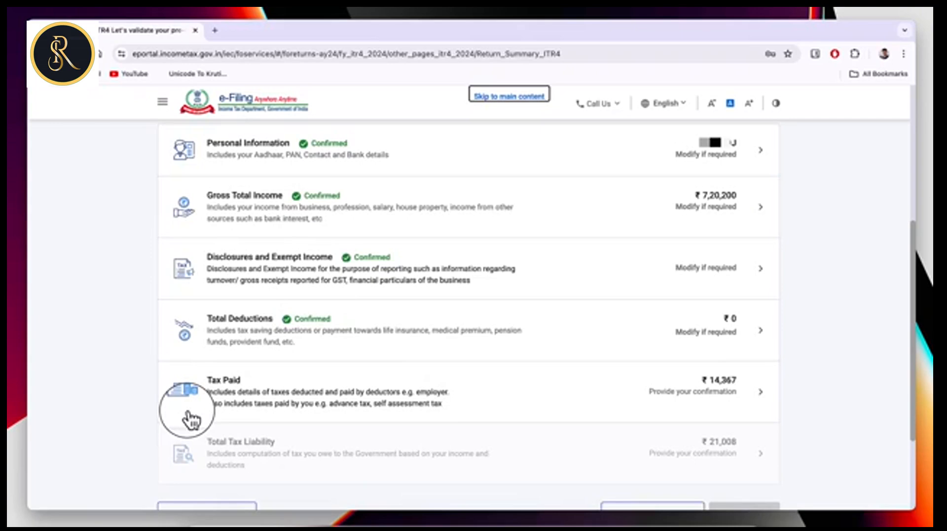
left_click(530, 416)
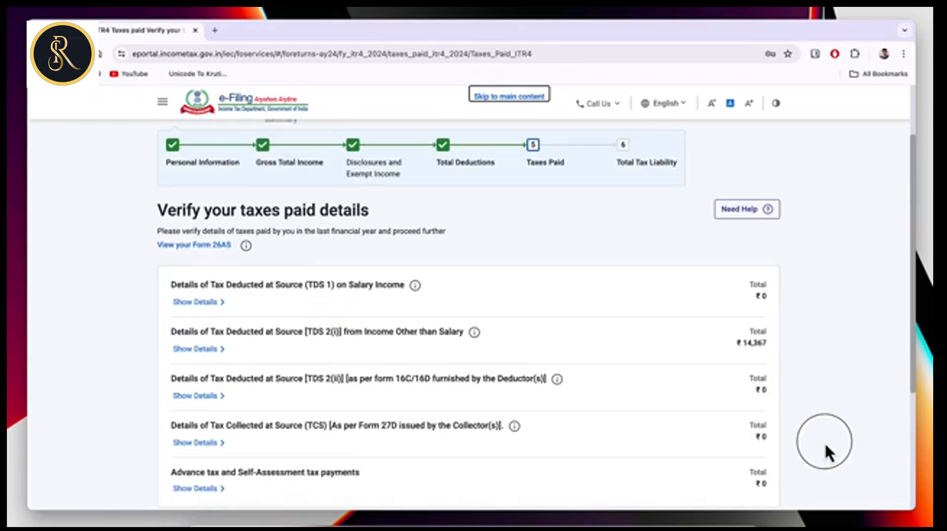
Show the TDS 2(i) deductor entry with ₹14,367 deducted and claimed.
scroll(713, 425, "down", 2)
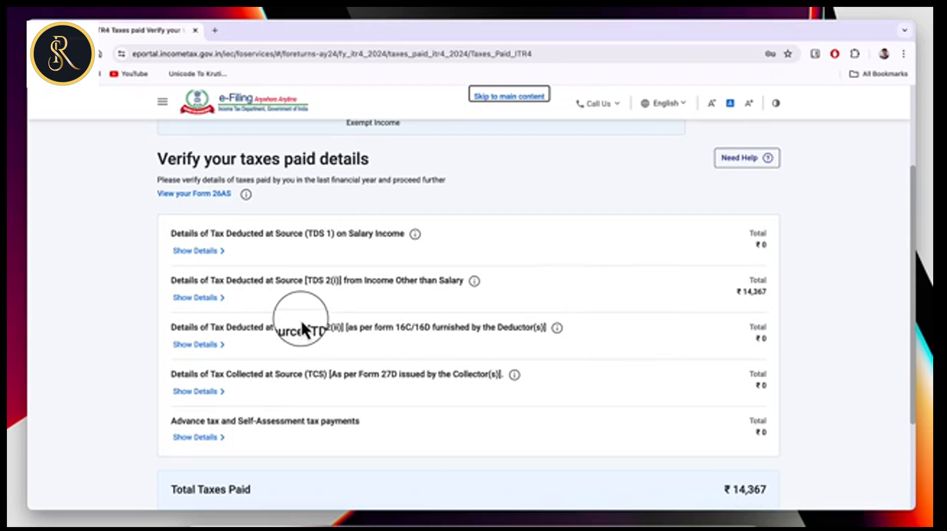
left_click(207, 299)
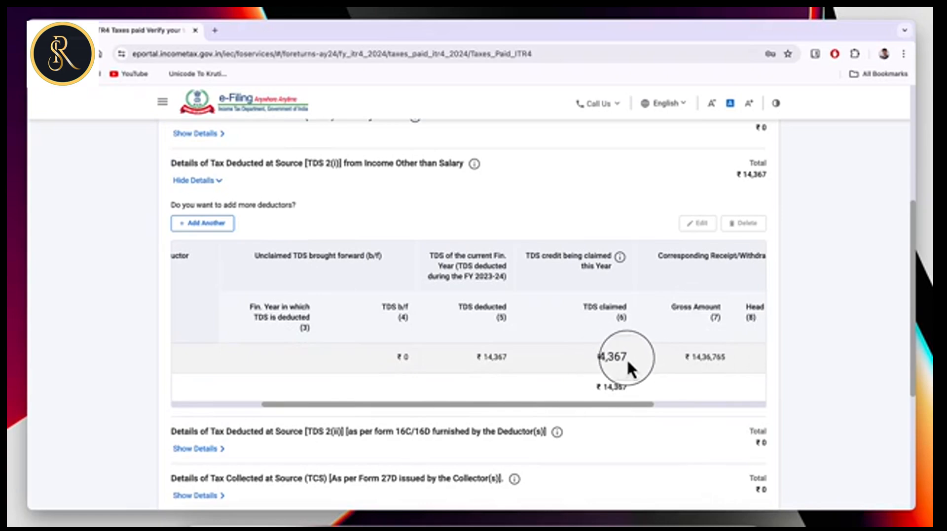
left_click(212, 224)
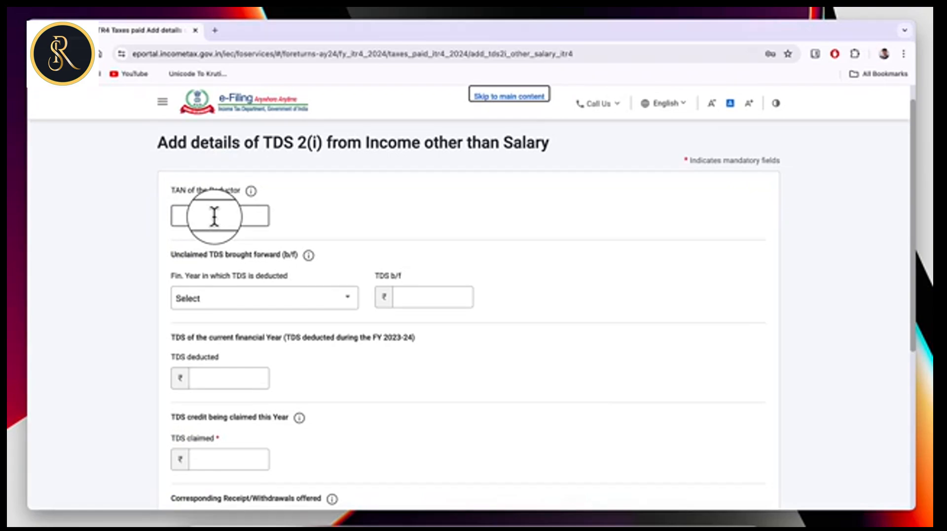
scroll(222, 380, "down", 1)
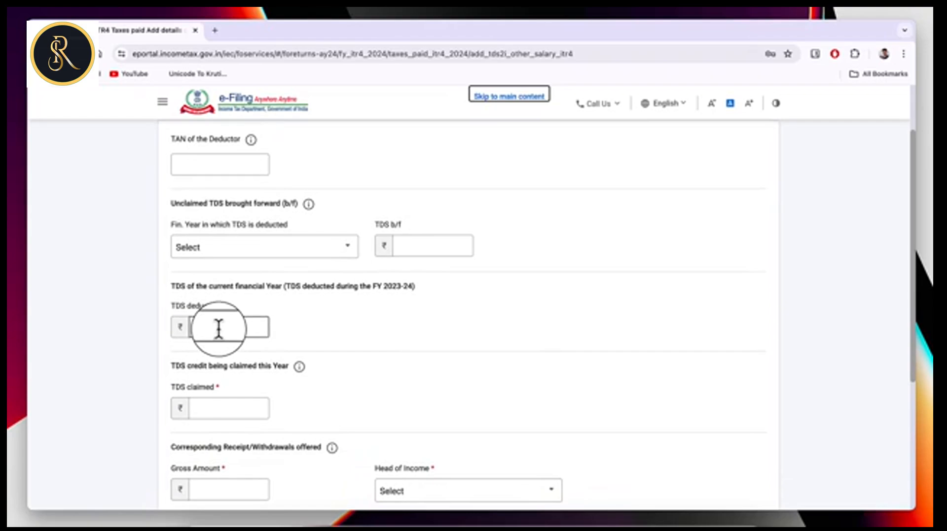
scroll(217, 389, "down", 1)
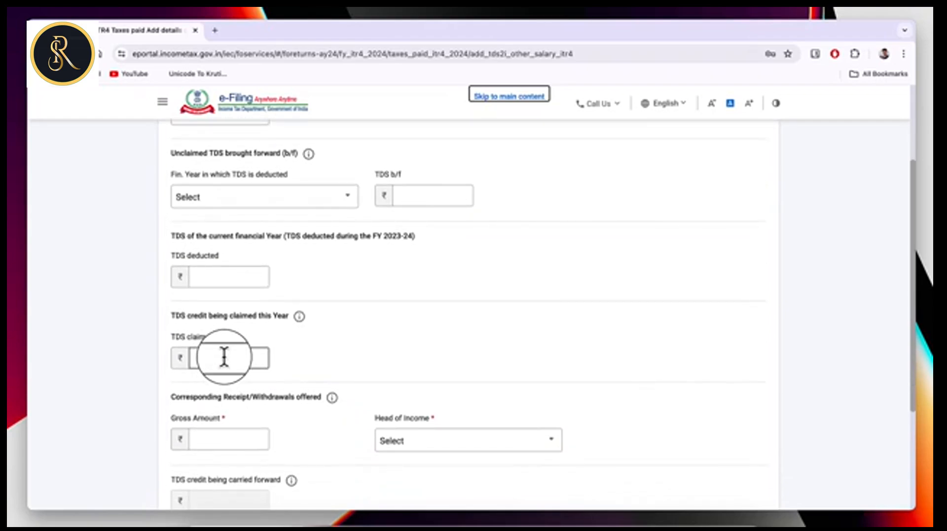
left_click(223, 357)
scroll(226, 371, "down", 2)
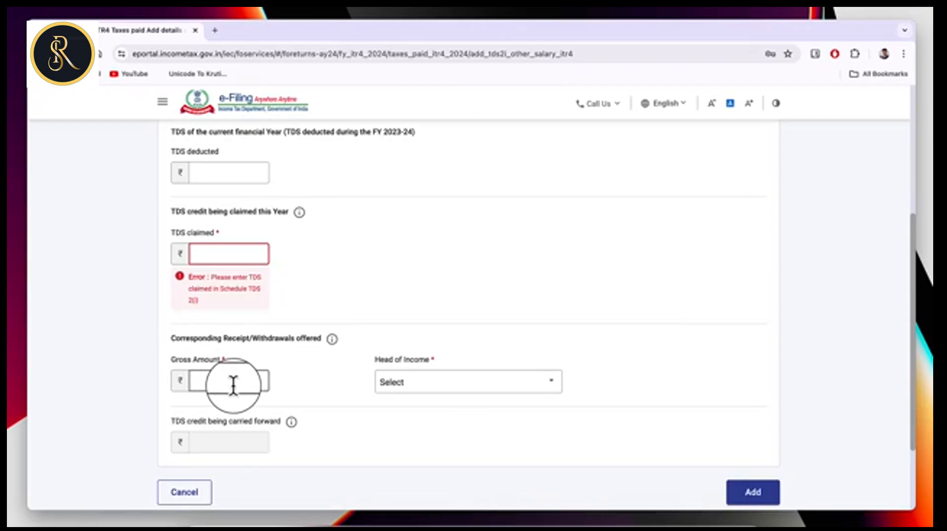
left_click(502, 386)
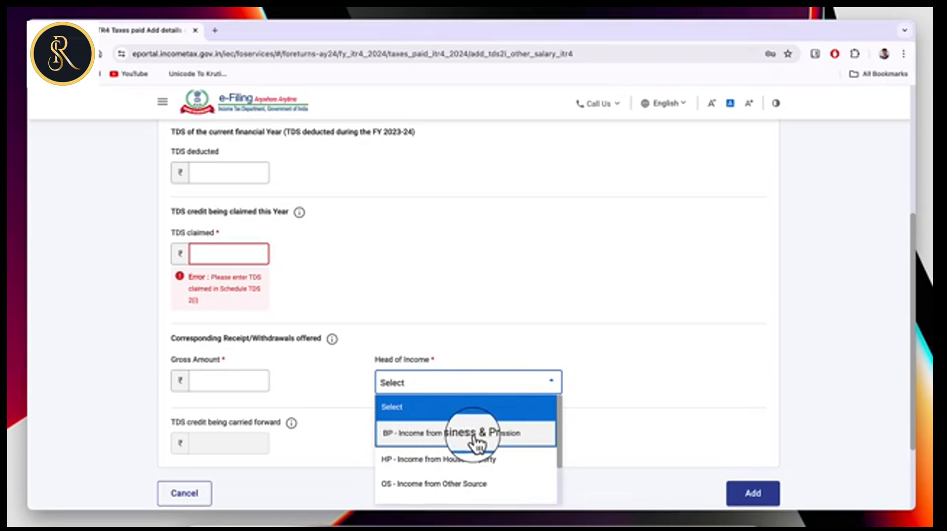
left_click(503, 438)
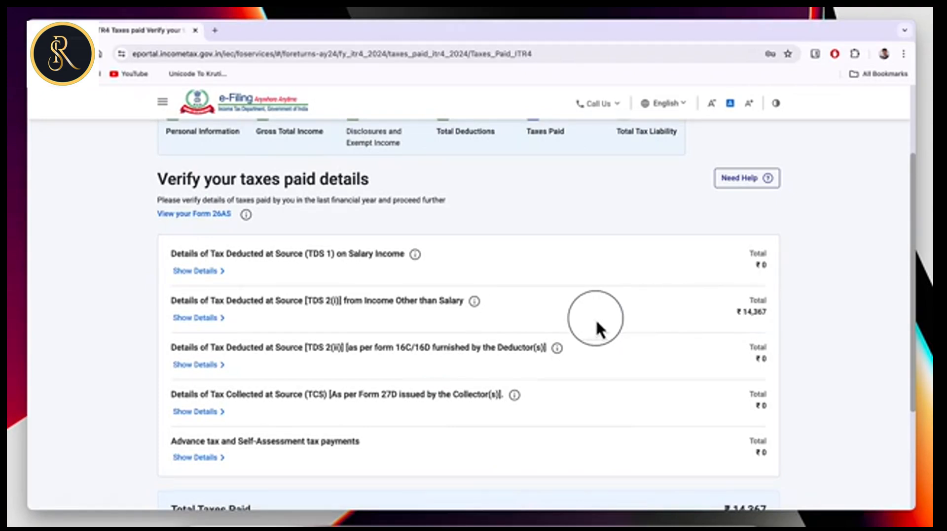
View Form 26AS for AY 2024-25 as HTML on TRACES, then return to the ITR tab.
left_click(210, 217)
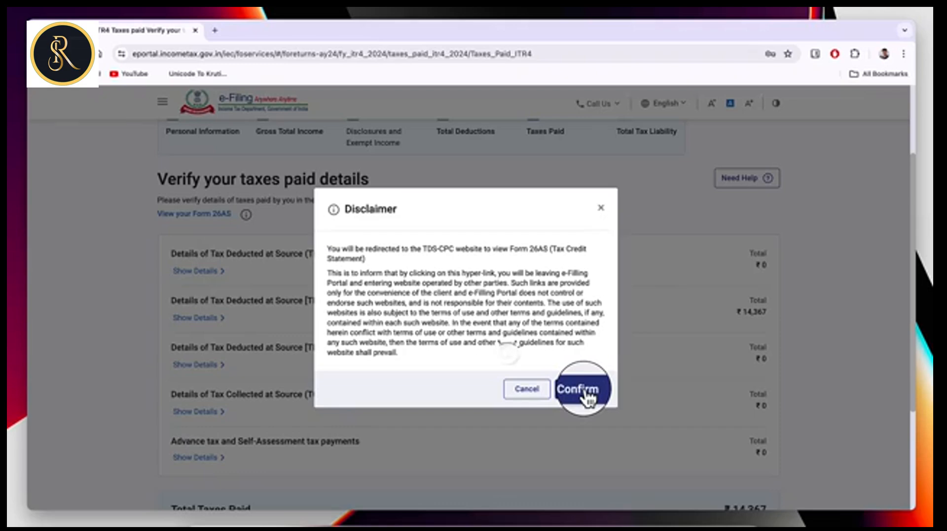
left_click(577, 390)
left_click(328, 328)
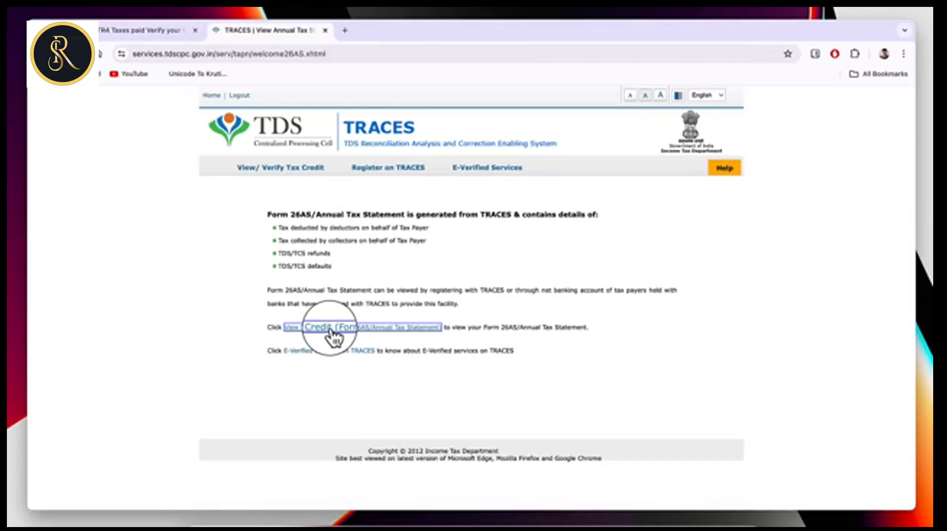
left_click(514, 223)
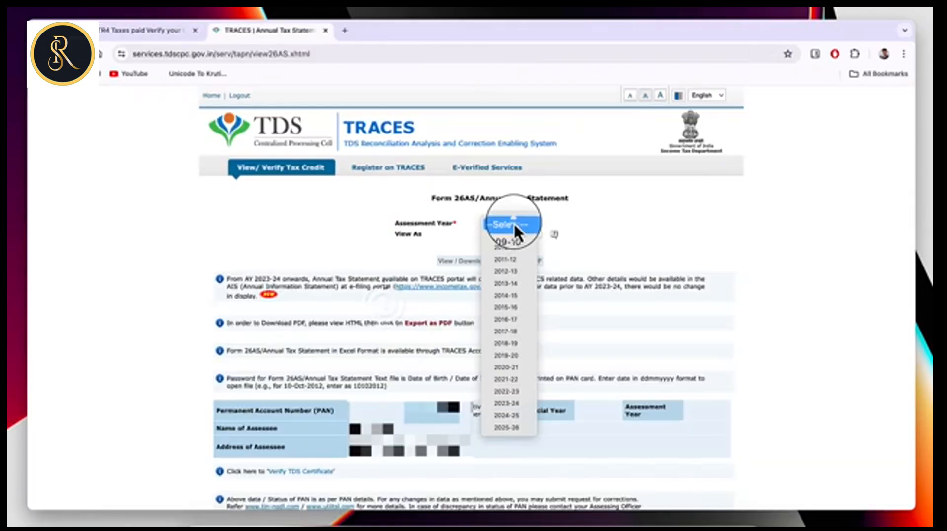
left_click(507, 417)
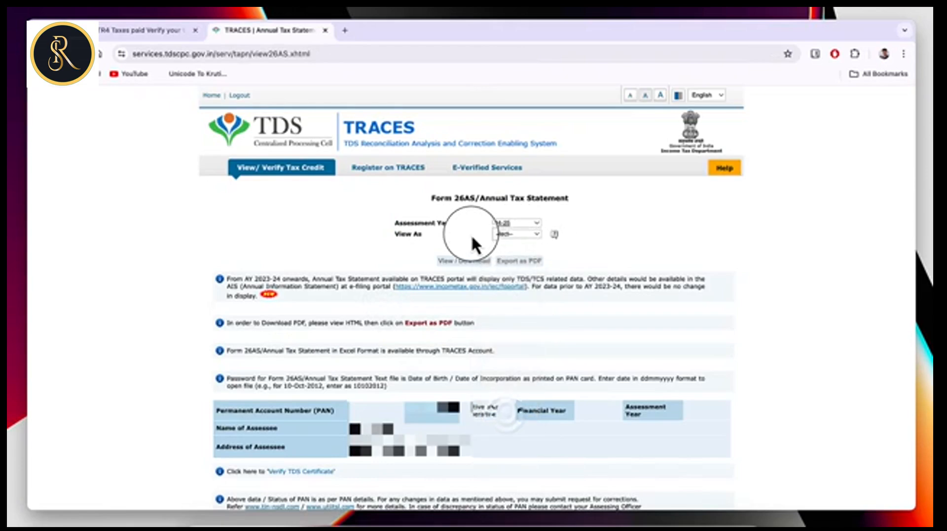
left_click(518, 237)
left_click(512, 250)
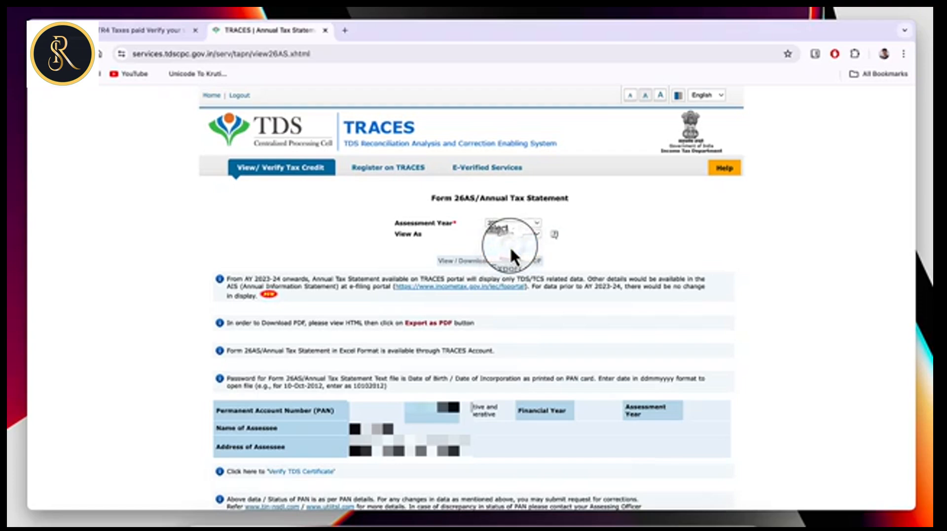
left_click(459, 261)
scroll(530, 279, "down", 8)
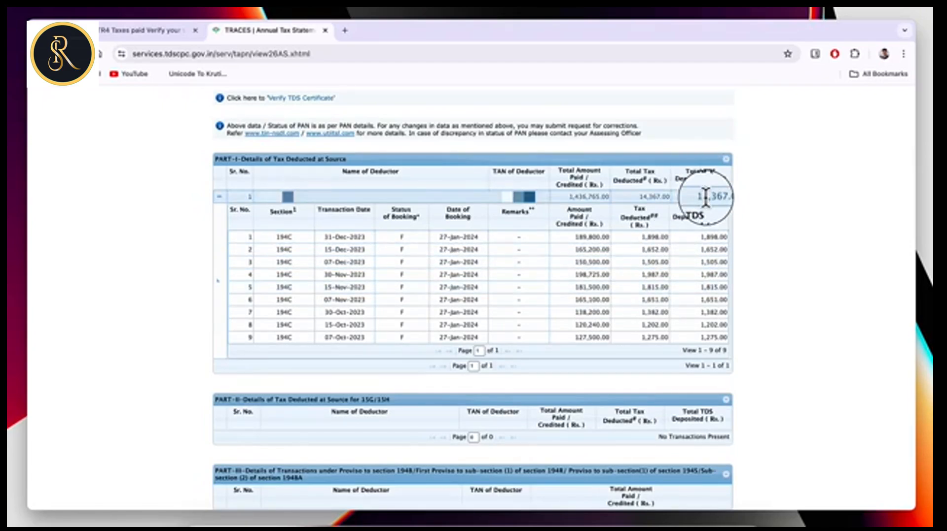
left_click(131, 29)
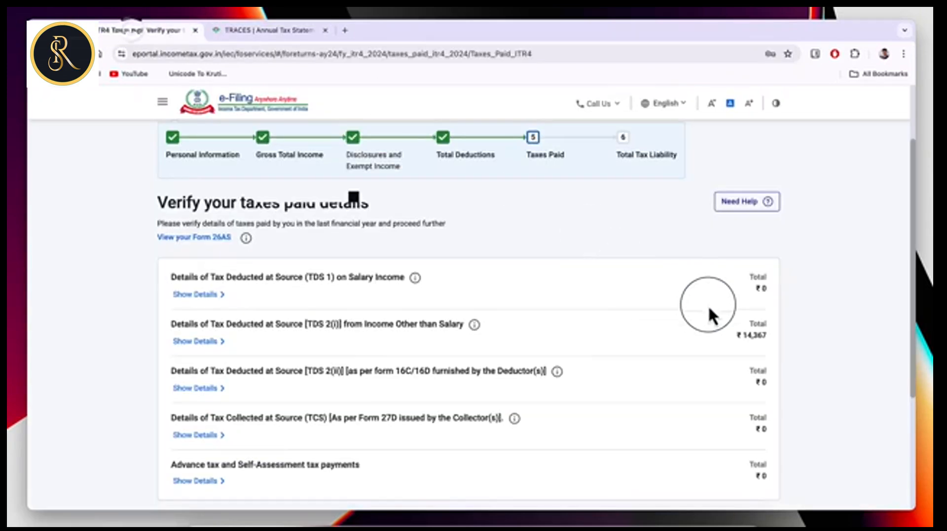
Confirm the Tax Paid section showing ₹14,367.
scroll(748, 303, "down", 2)
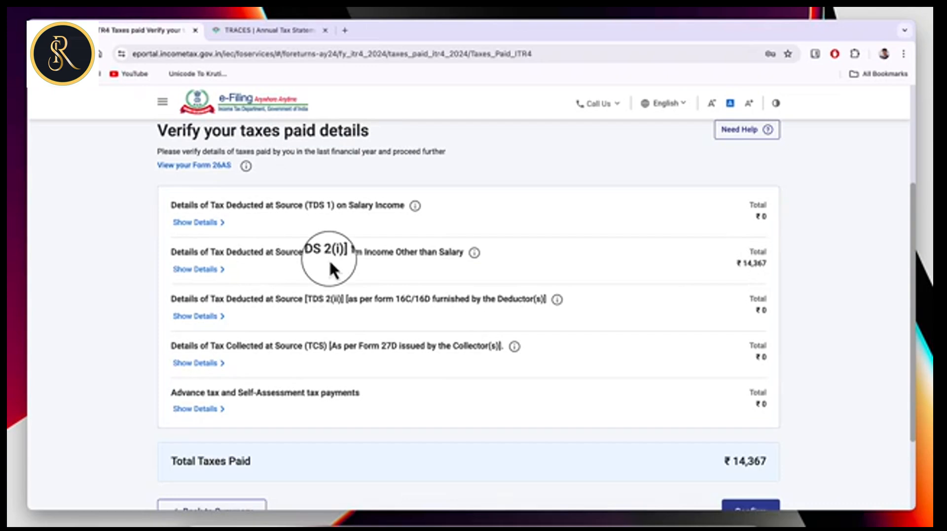
scroll(725, 422, "down", 2)
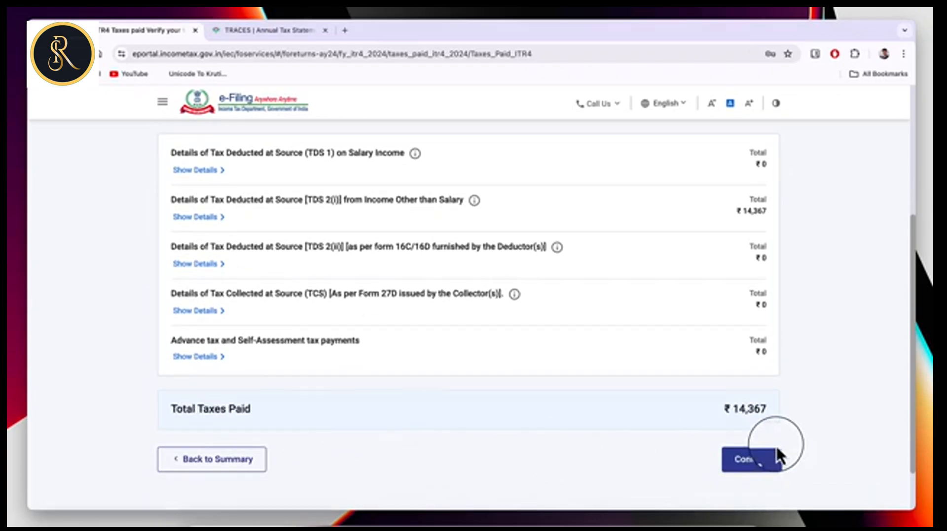
left_click(759, 466)
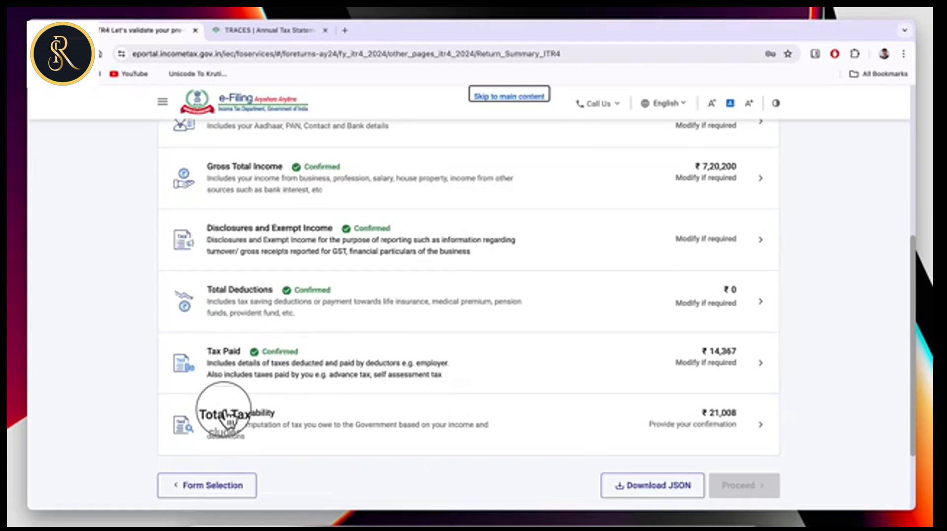
Review the ₹21,008 Total Tax Liability computation and confirm it.
left_click(267, 417)
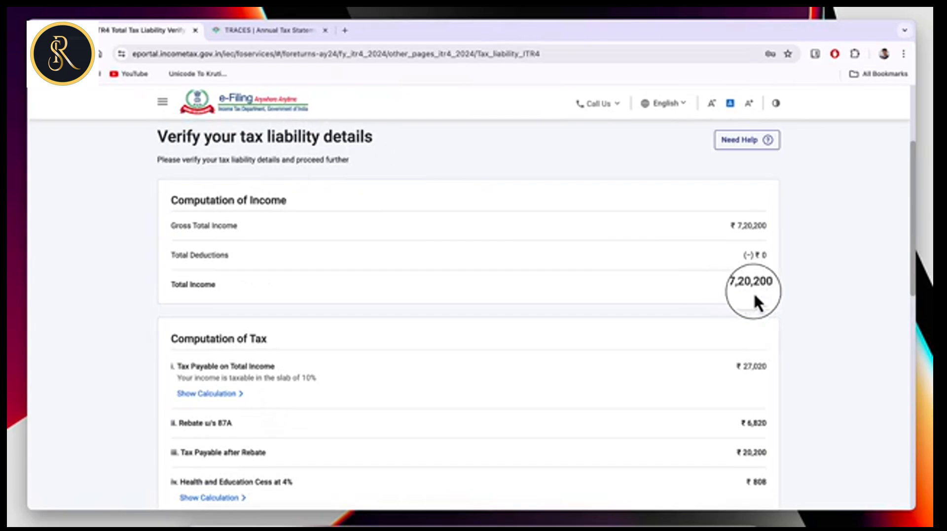
left_click_drag(738, 366, 761, 366)
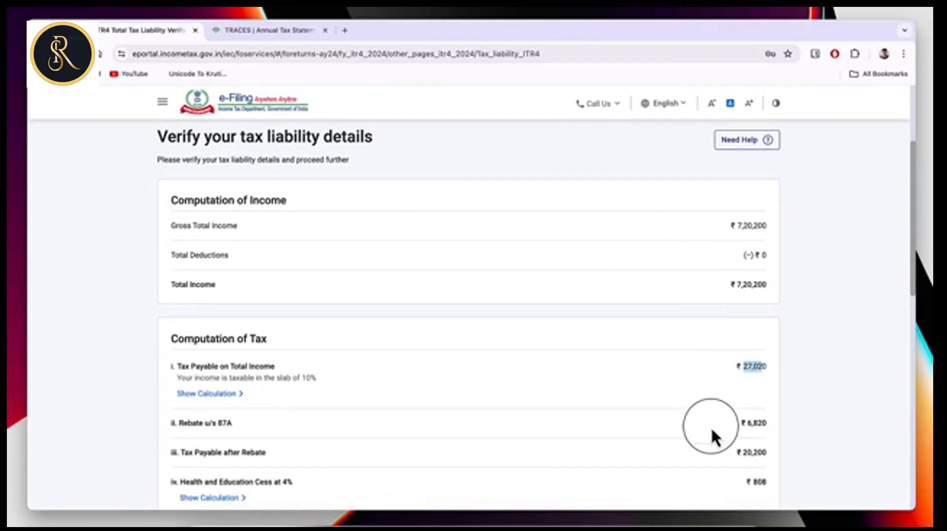
left_click(770, 423)
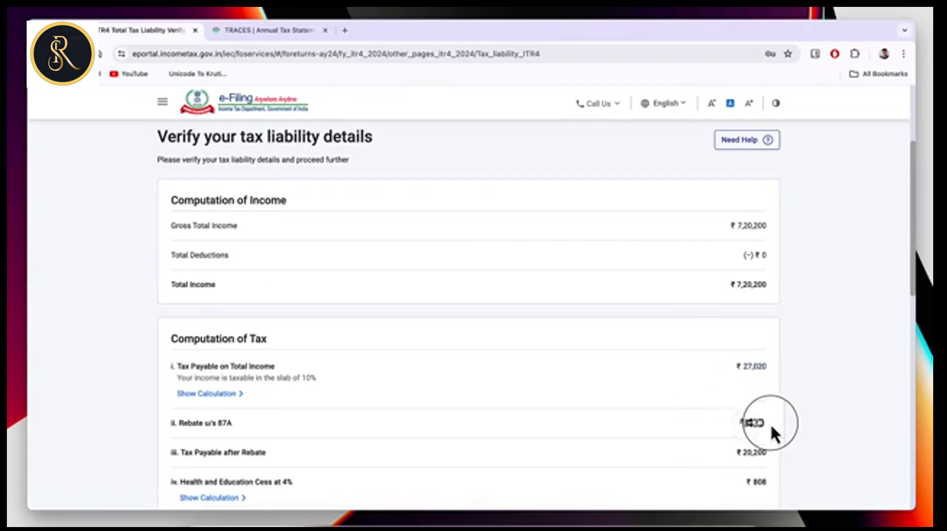
scroll(727, 447, "down", 2)
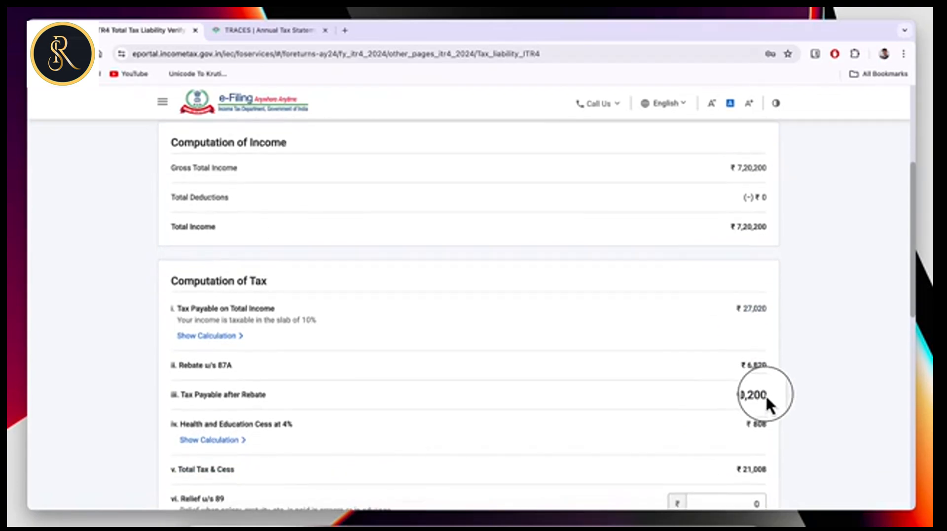
scroll(754, 390, "down", 1)
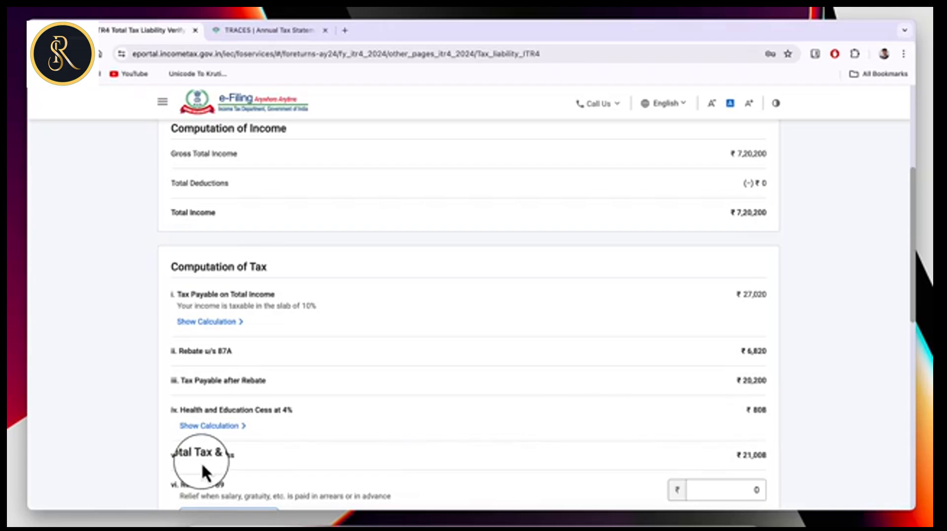
scroll(745, 414, "down", 4)
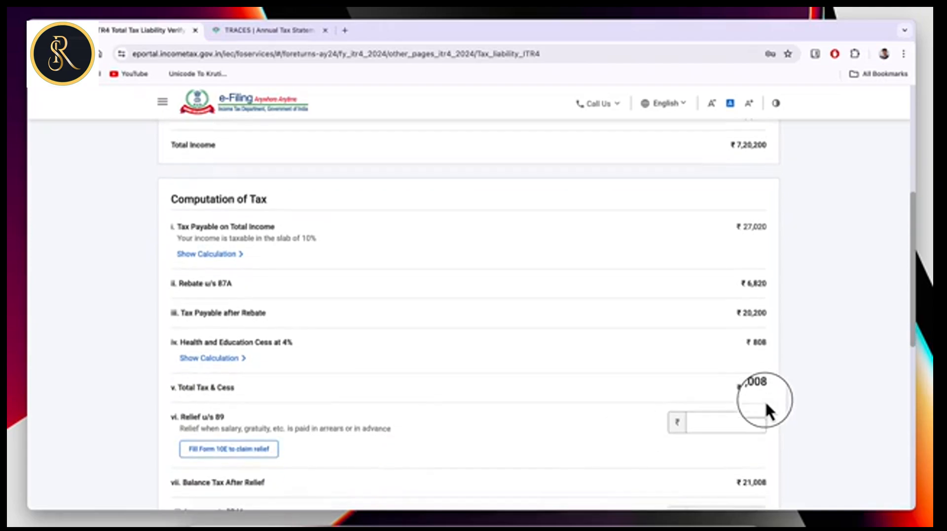
scroll(752, 390, "down", 8)
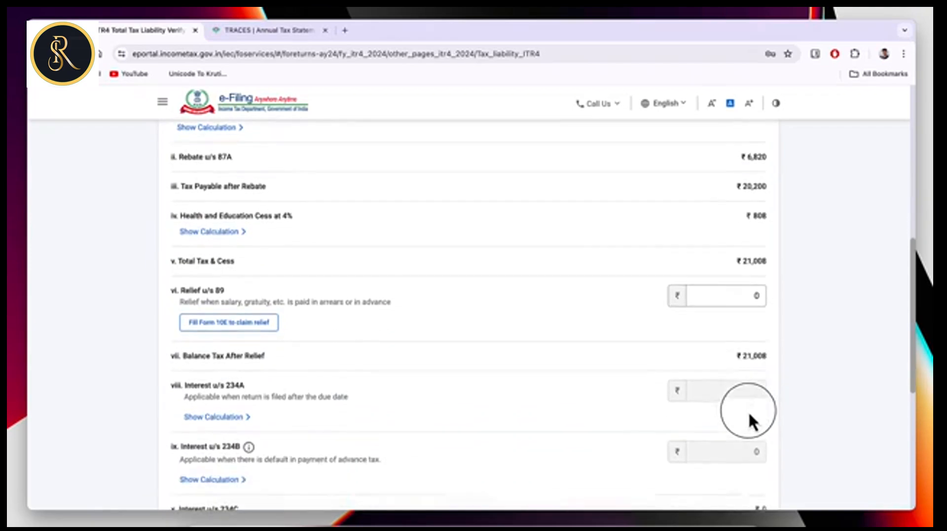
scroll(682, 406, "down", 3)
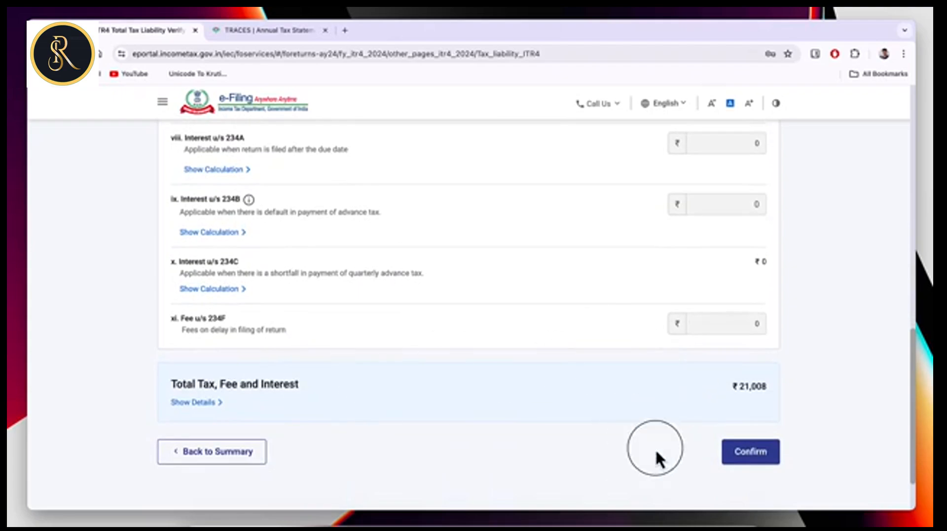
left_click(766, 453)
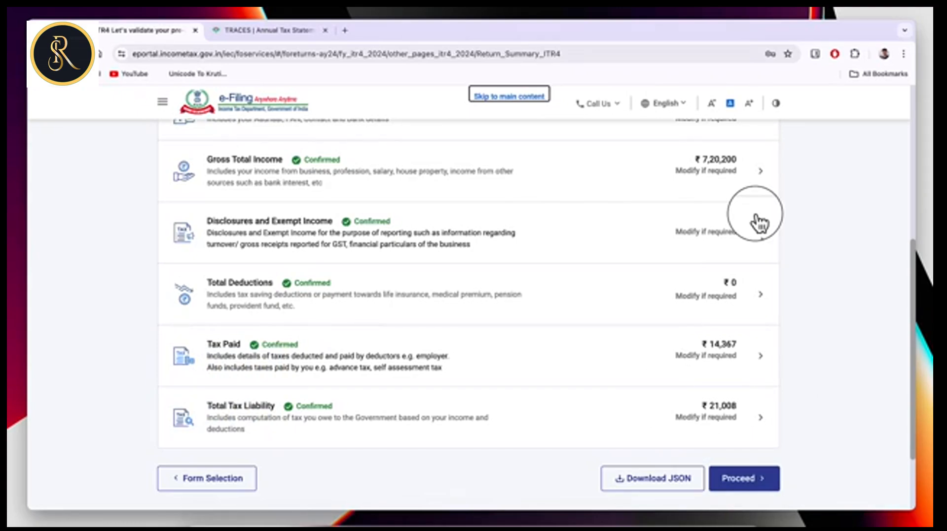
Change presumptive business income E2a to 714000, save, and proceed from the return summary.
left_click(720, 171)
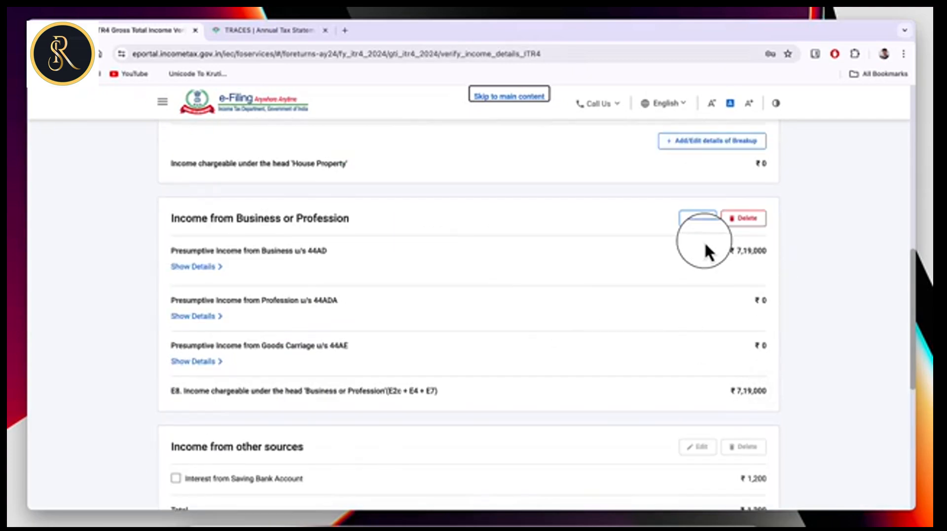
left_click(700, 221)
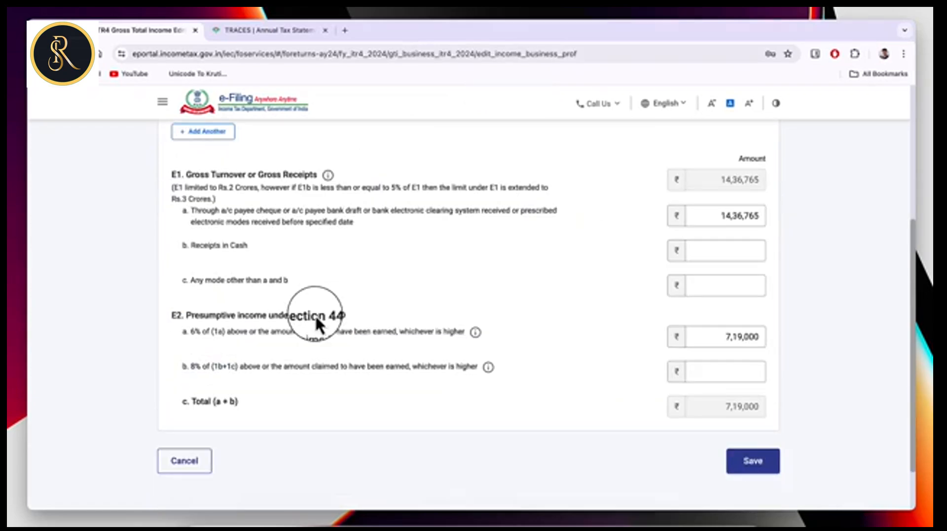
left_click(737, 337)
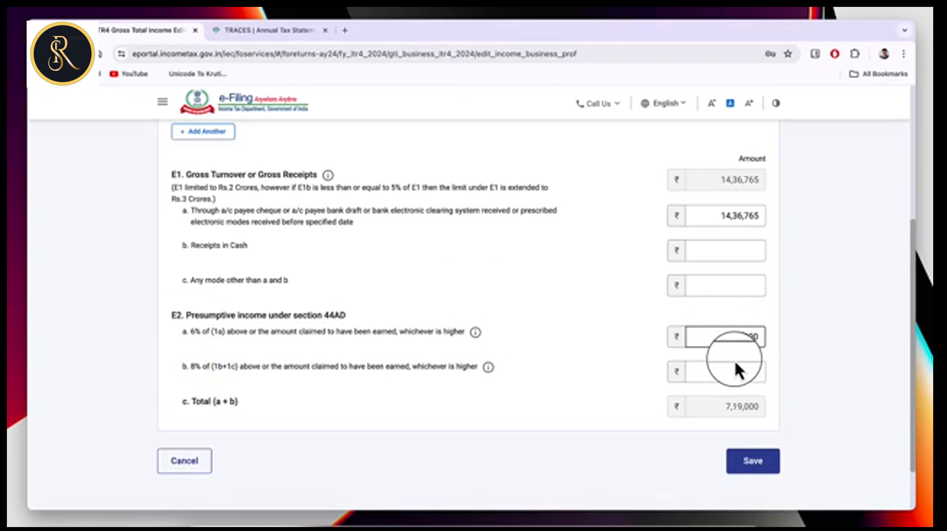
type("714000")
left_click(764, 466)
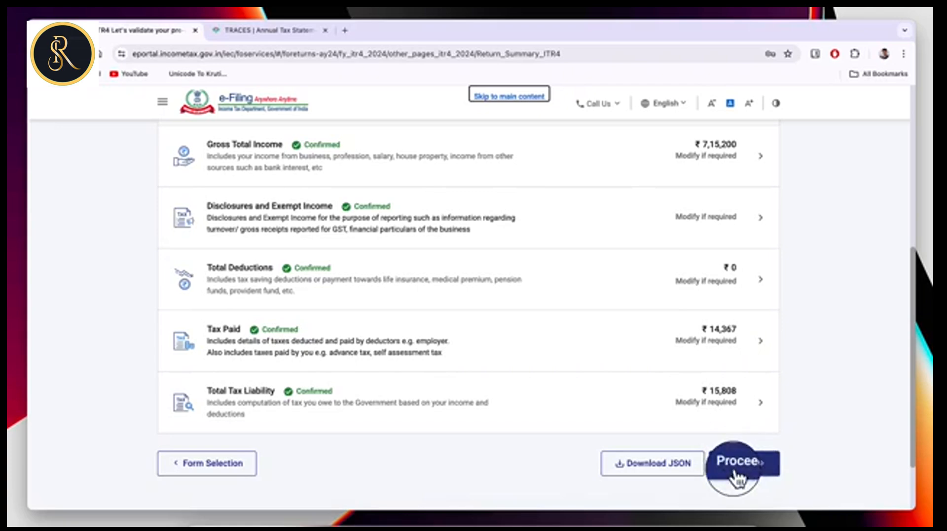
left_click(759, 472)
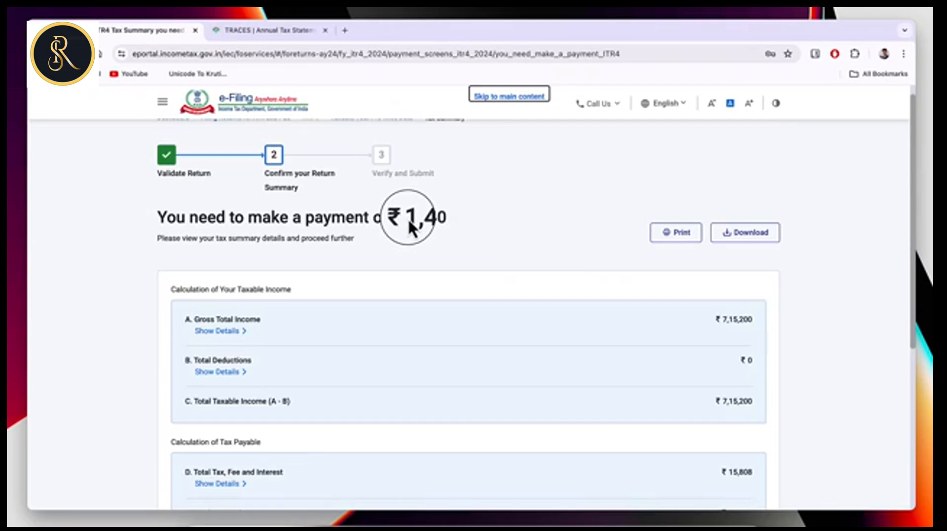
Review the ₹1,440 amount payable and go on to pay it through e-Pay Tax.
triple_click(446, 218)
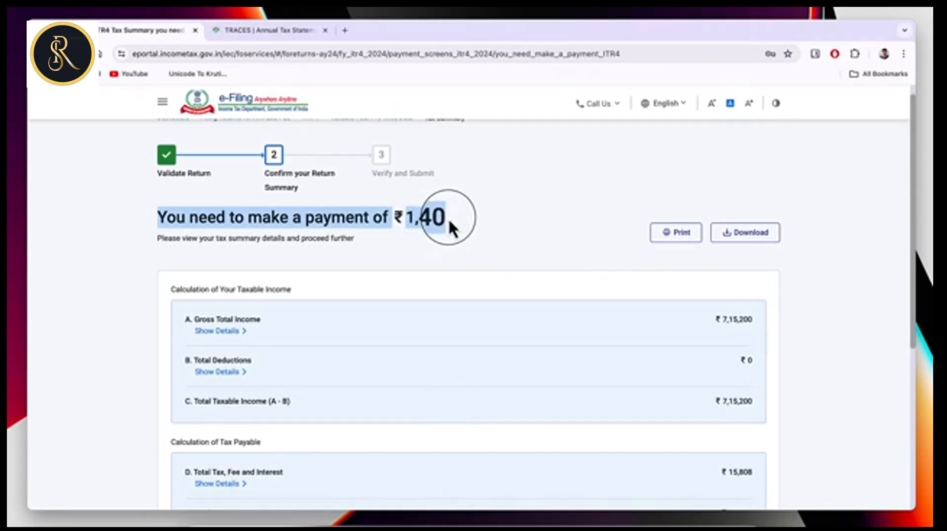
left_click(454, 220)
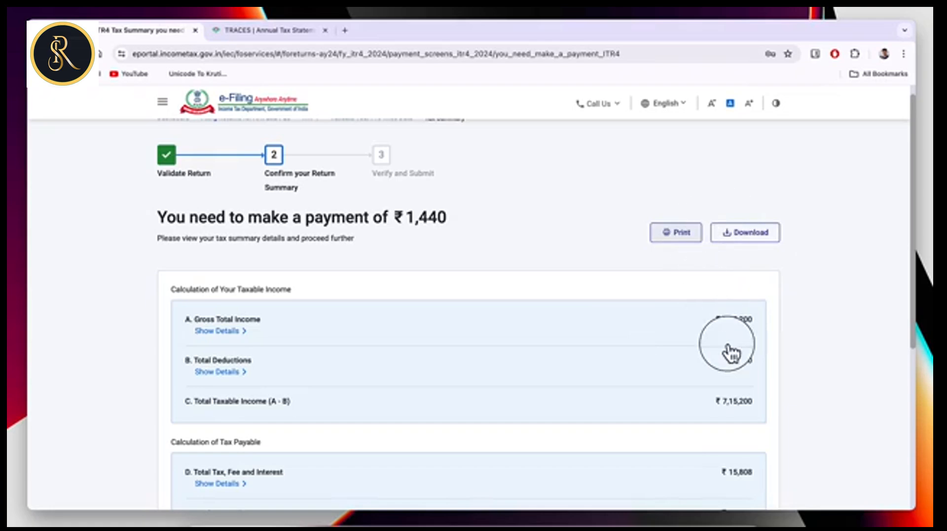
scroll(743, 390, "down", 3)
scroll(743, 390, "down", 2)
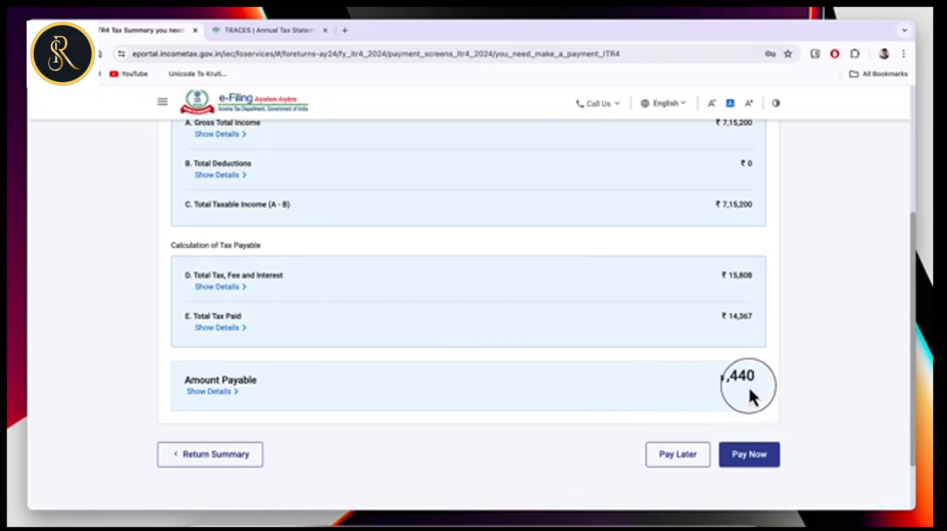
left_click(748, 463)
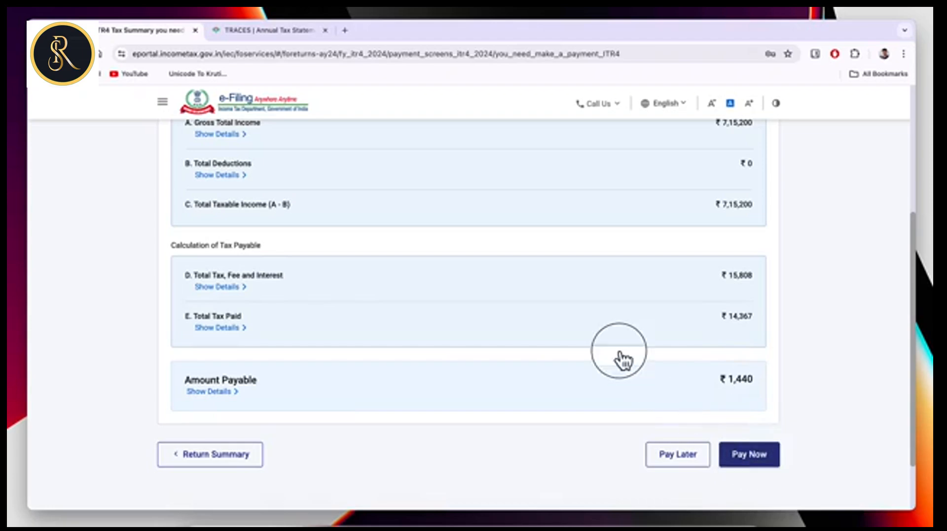
left_click(587, 354)
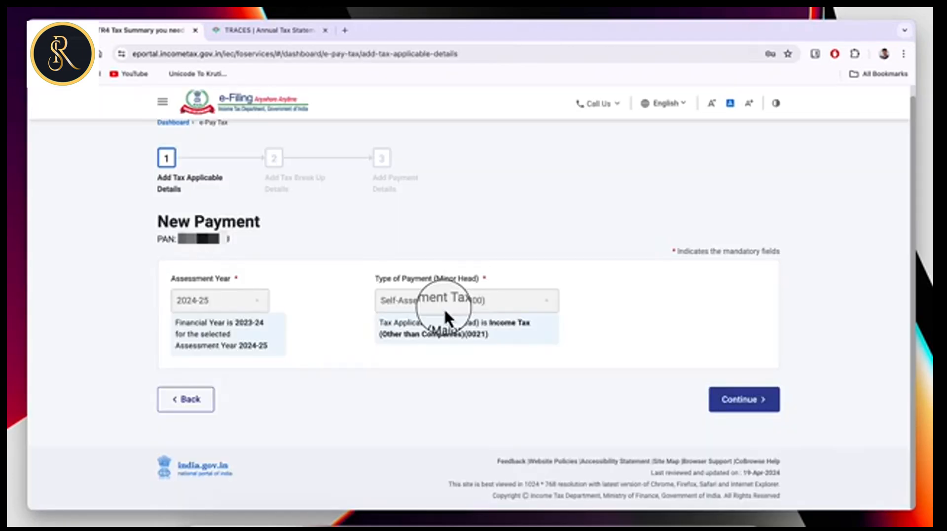
Accept the prefilled AY 2024-25 self-assessment challan and choose the HDFC Bank payment gateway.
left_click(774, 404)
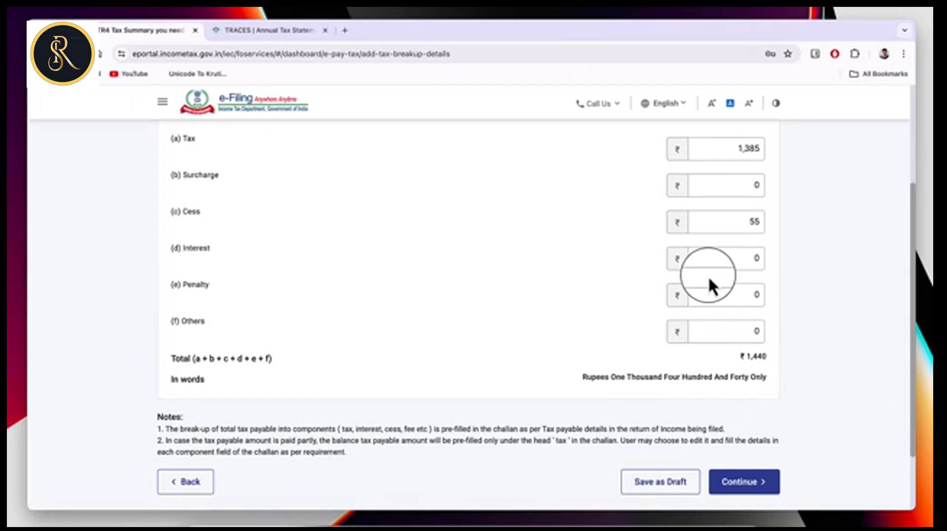
left_click(765, 490)
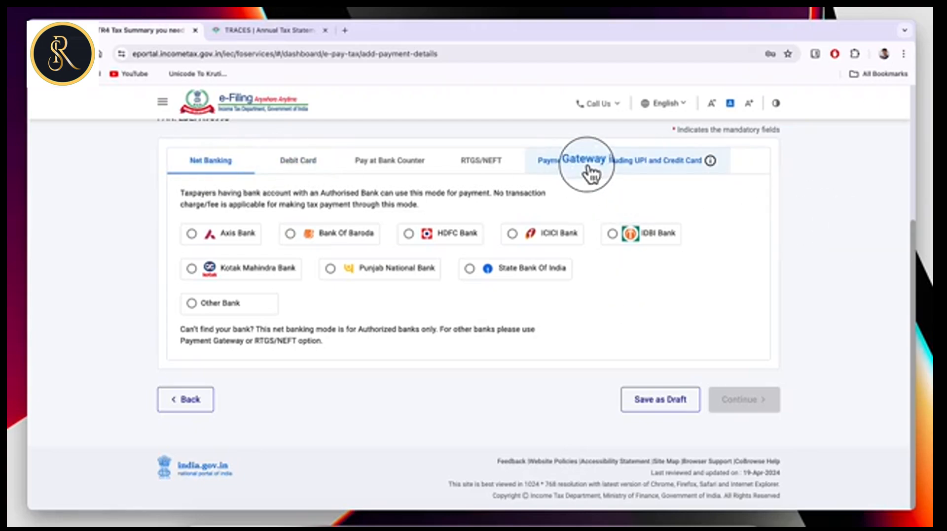
left_click(647, 168)
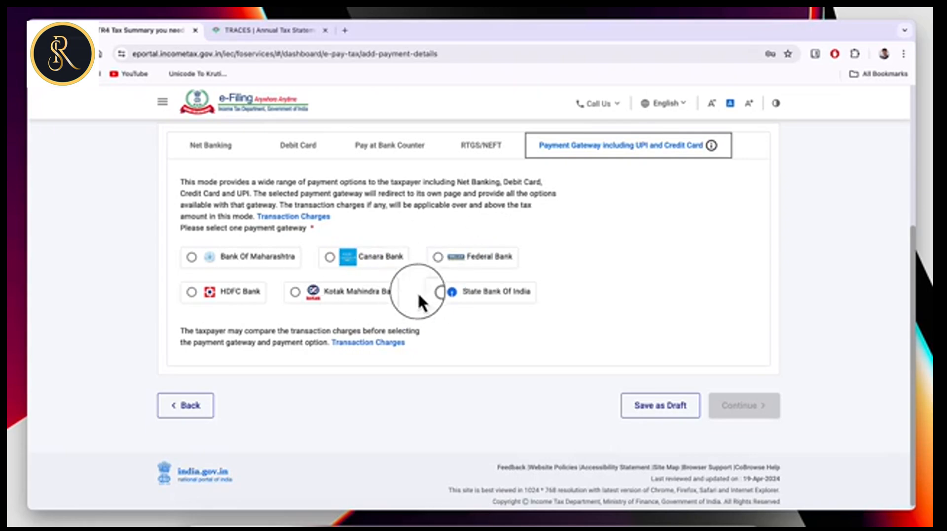
left_click(188, 294)
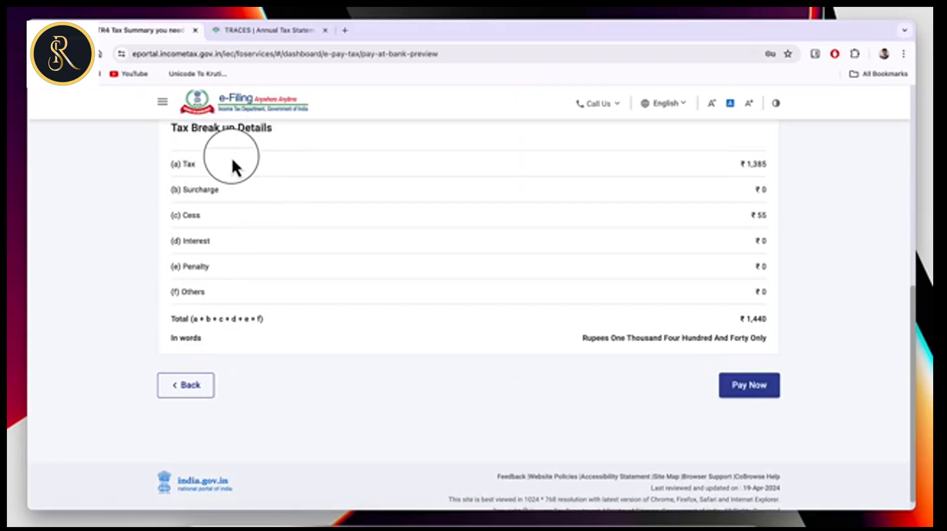
Pay the ₹1,440 challan now, accept the terms, and submit it to the bank.
left_click(754, 389)
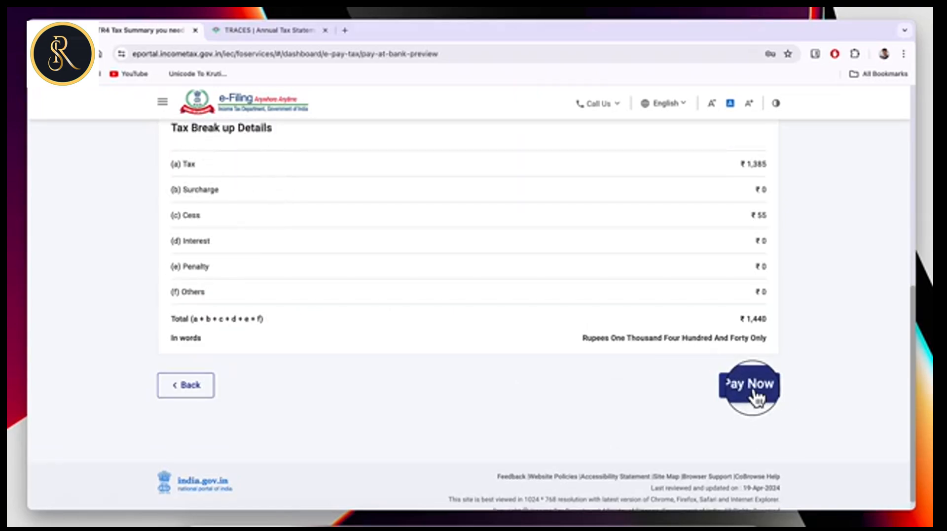
scroll(387, 239, "down", 15)
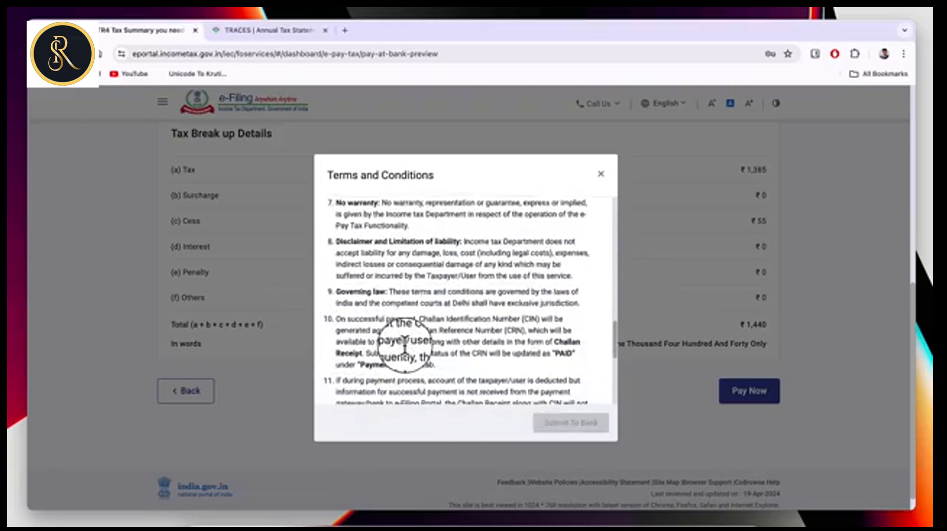
scroll(405, 341, "down", 5)
left_click(340, 385)
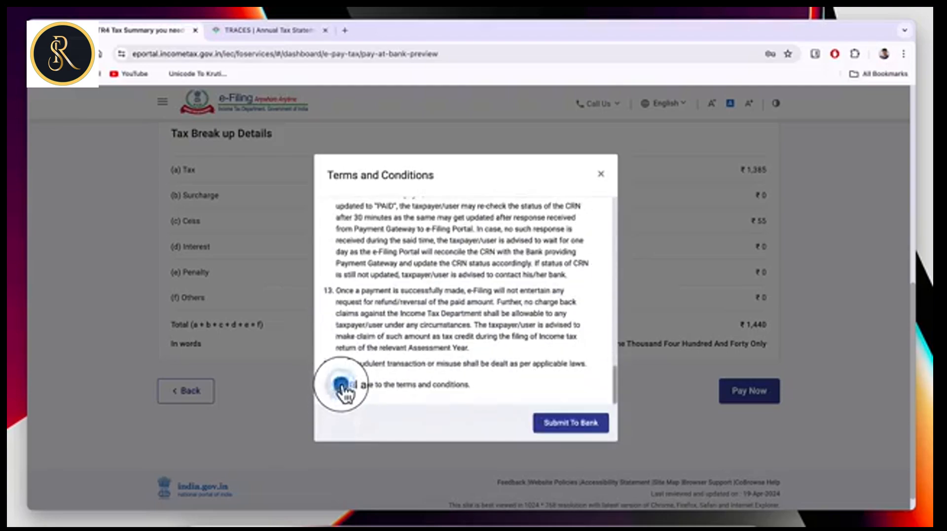
left_click(550, 427)
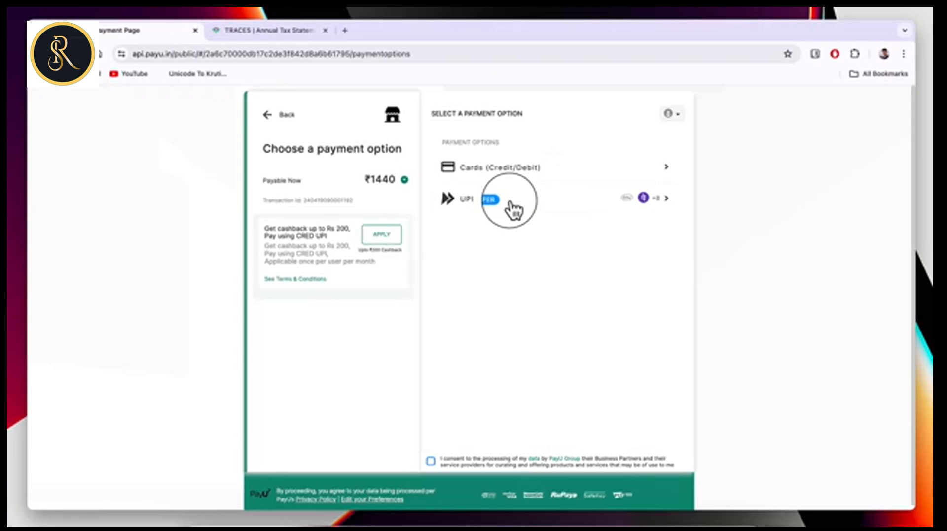
Pay the ₹1,440 by PhonePe UPI, entering and verifying the UPI ID before proceeding.
left_click(528, 207)
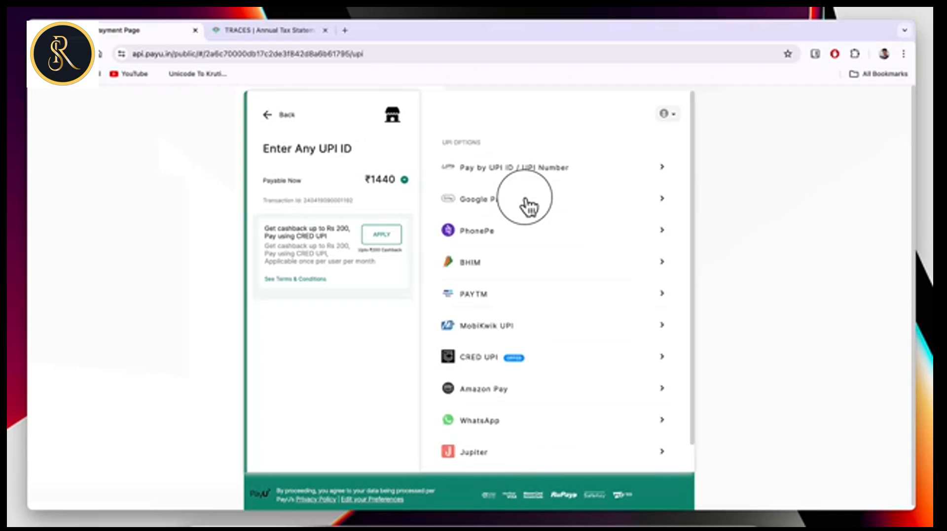
scroll(551, 374, "down", 1)
scroll(554, 374, "up", 1)
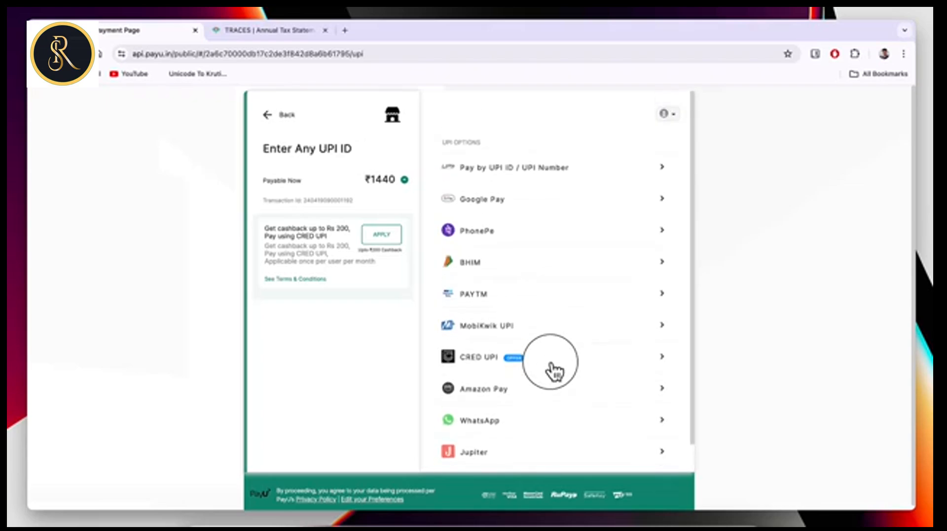
left_click(503, 235)
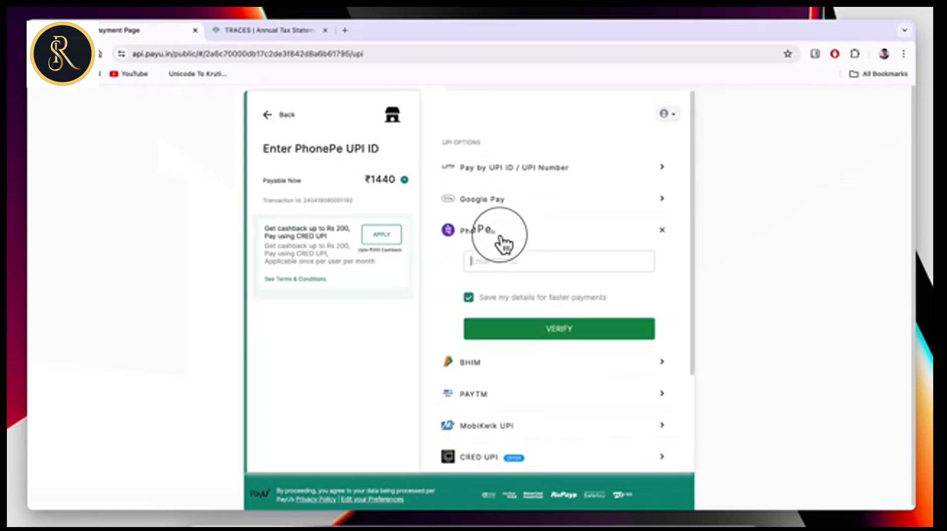
left_click(486, 261)
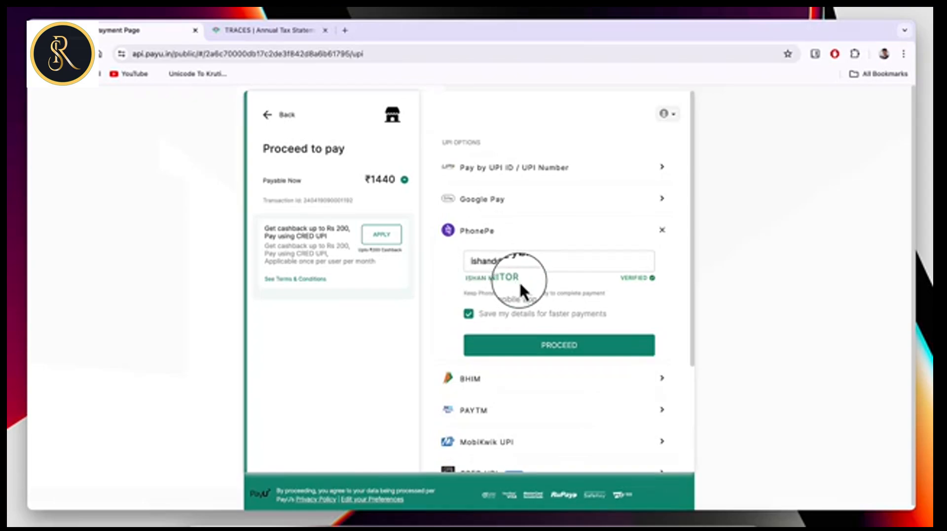
left_click_drag(518, 279, 466, 277)
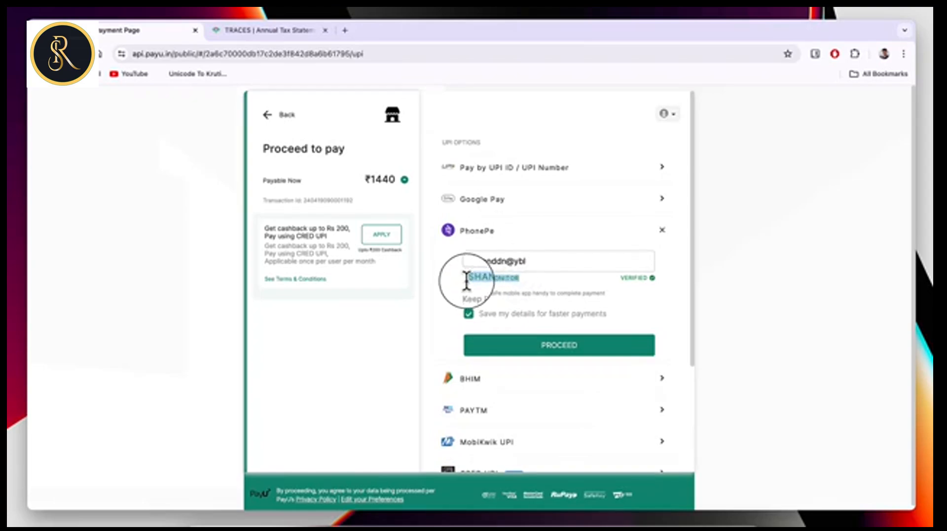
left_click(572, 345)
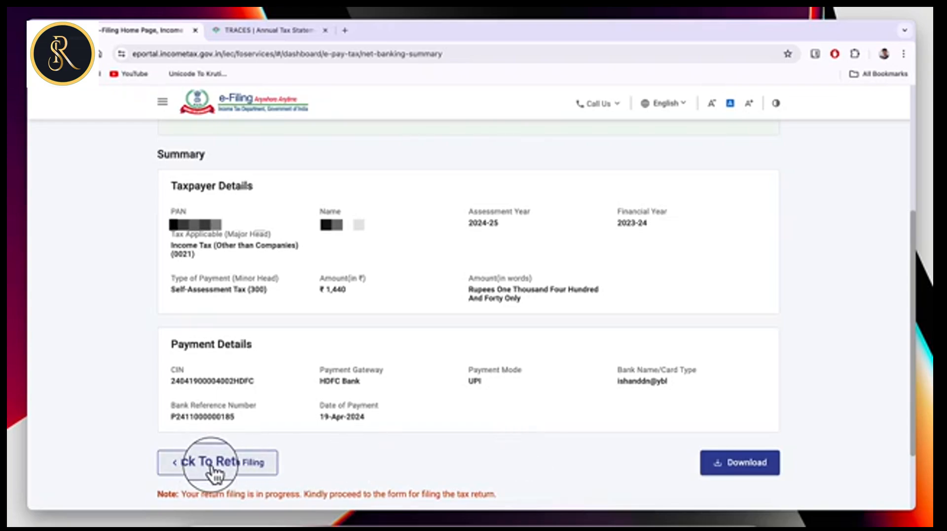
Go back to the ITR-4 summary, accept the verification declaration and open the full return preview.
left_click(250, 466)
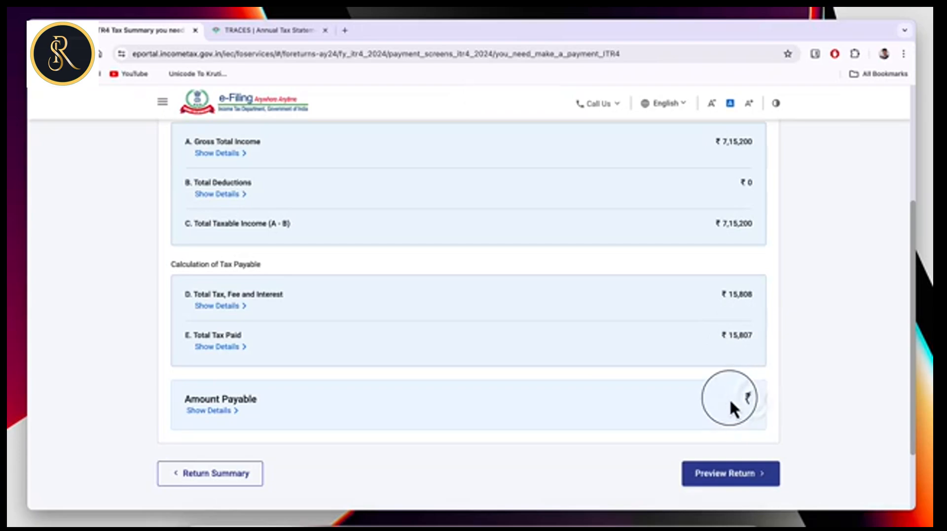
left_click(749, 479)
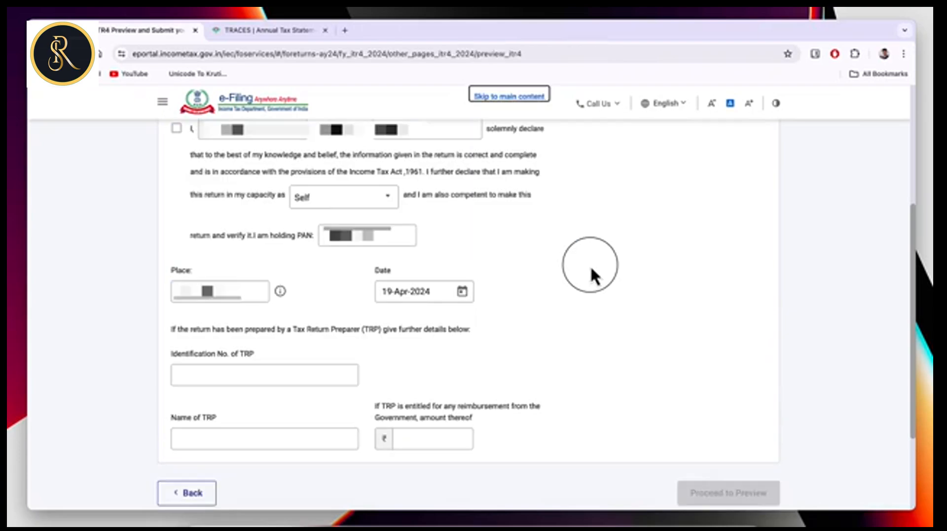
left_click(177, 129)
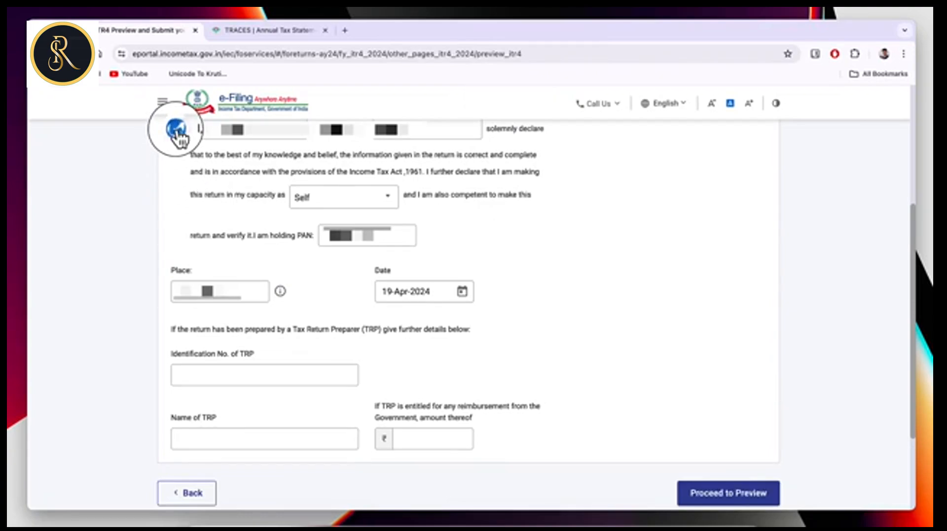
left_click(751, 495)
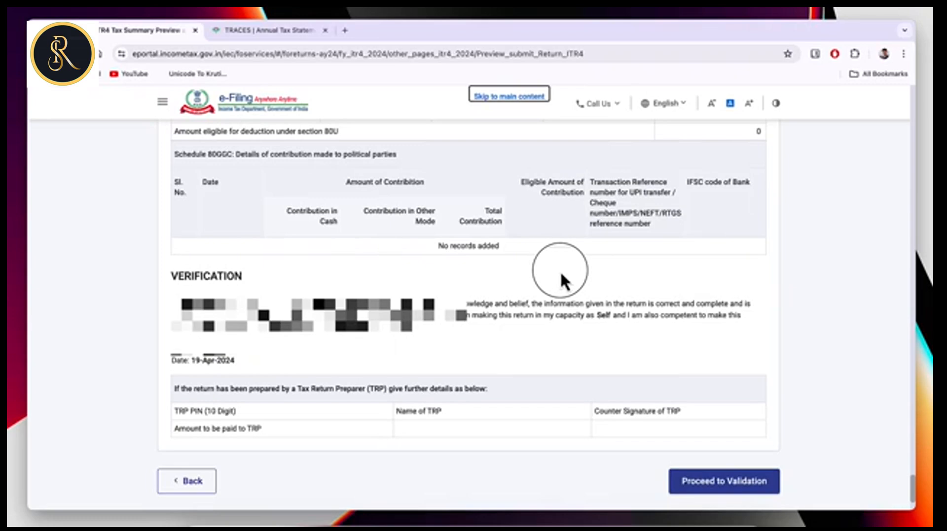
Validate the return and confirm it shows no errors and 'Validation Successful!'.
left_click(733, 485)
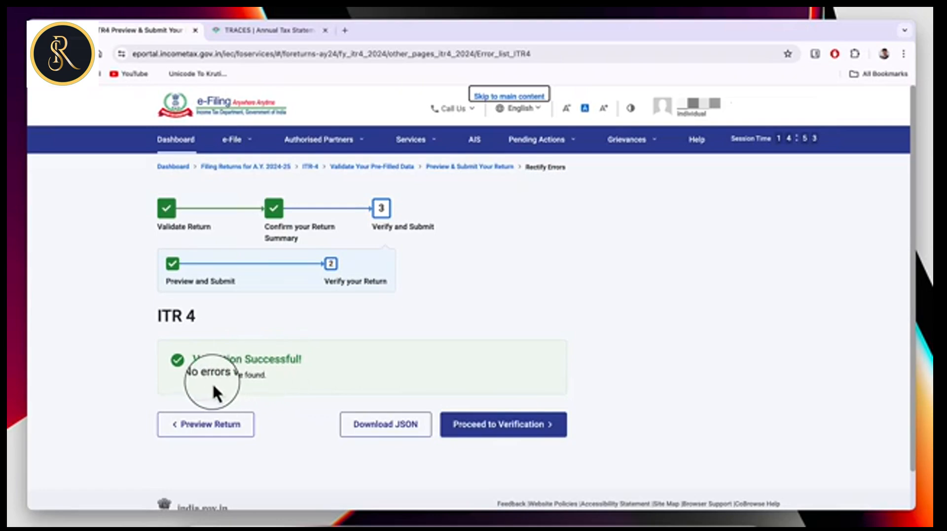
left_click_drag(191, 376, 275, 377)
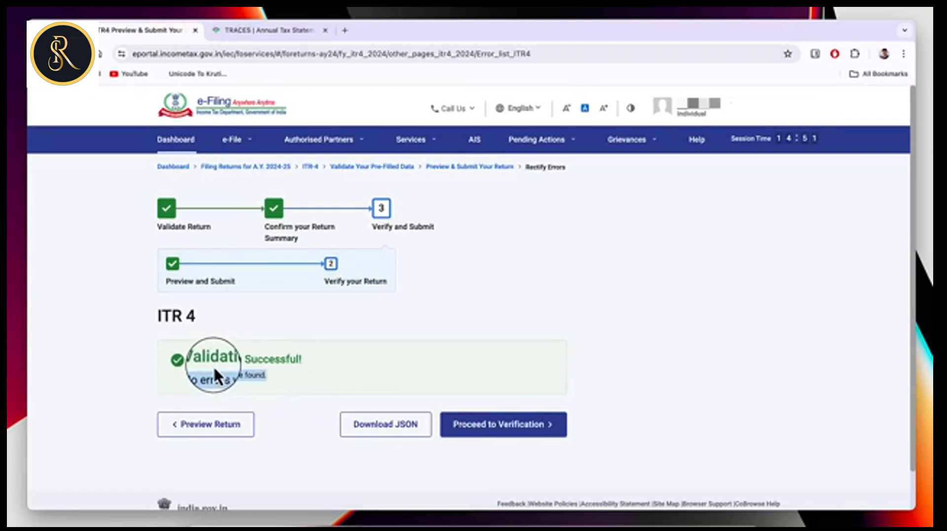
left_click_drag(192, 360, 304, 359)
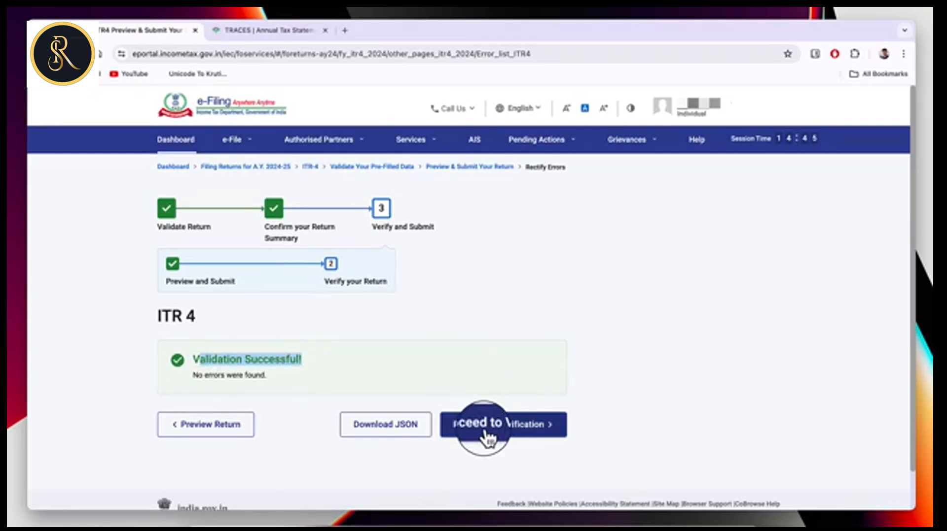
Choose to e-verify now with Aadhaar OTP, agree to validation, generate the OTP and enter it.
left_click(523, 434)
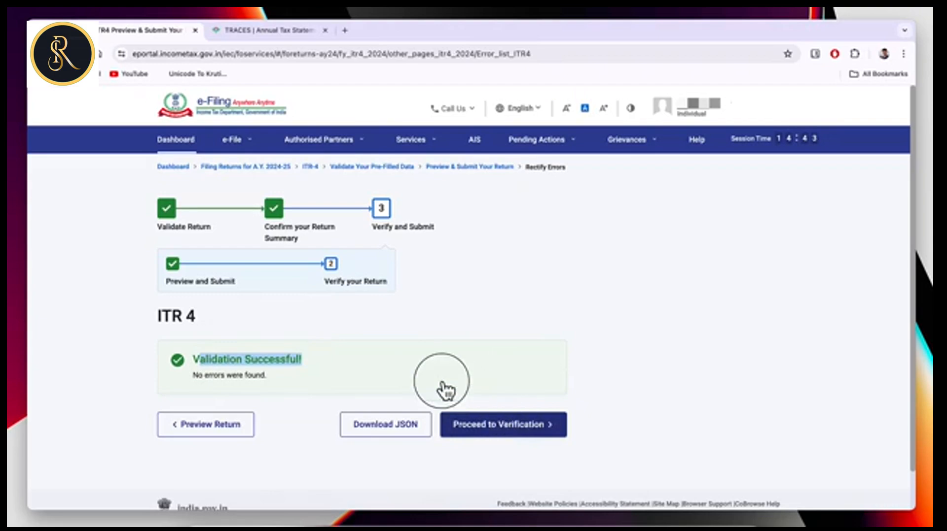
left_click(175, 341)
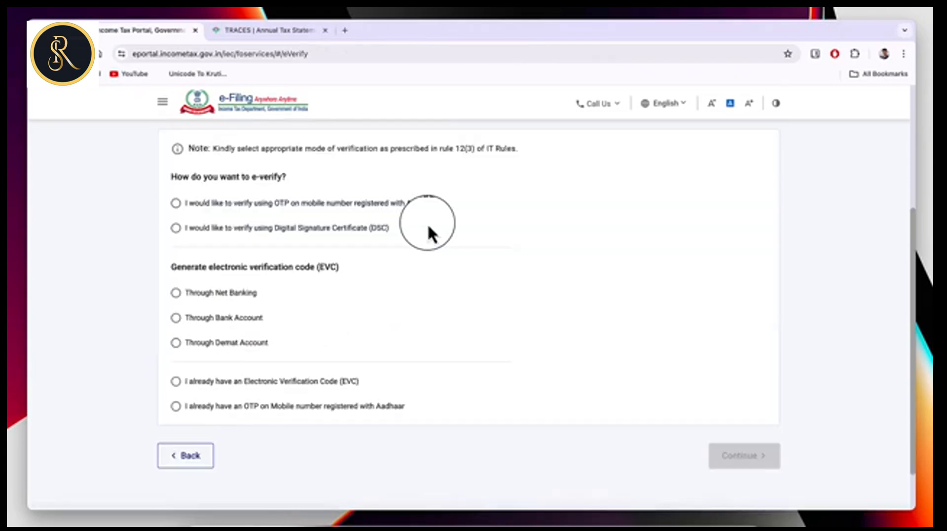
left_click(175, 204)
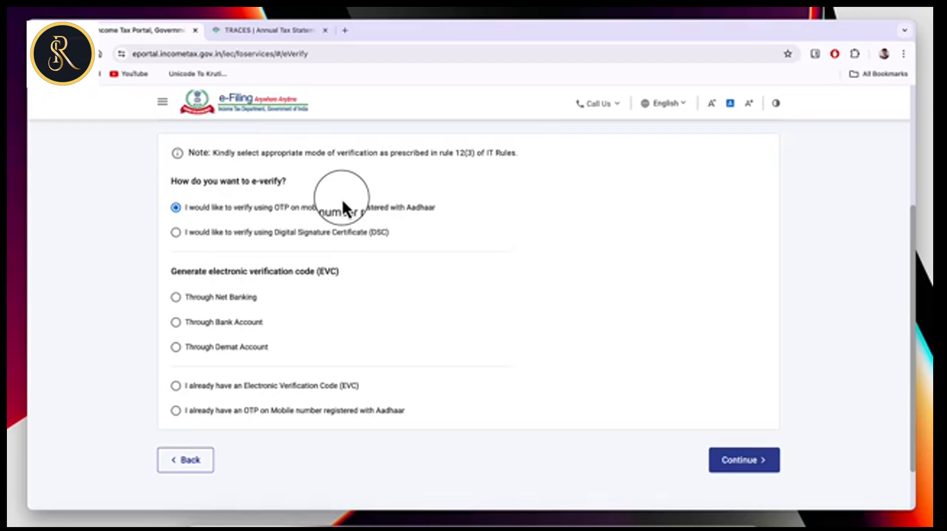
left_click(760, 465)
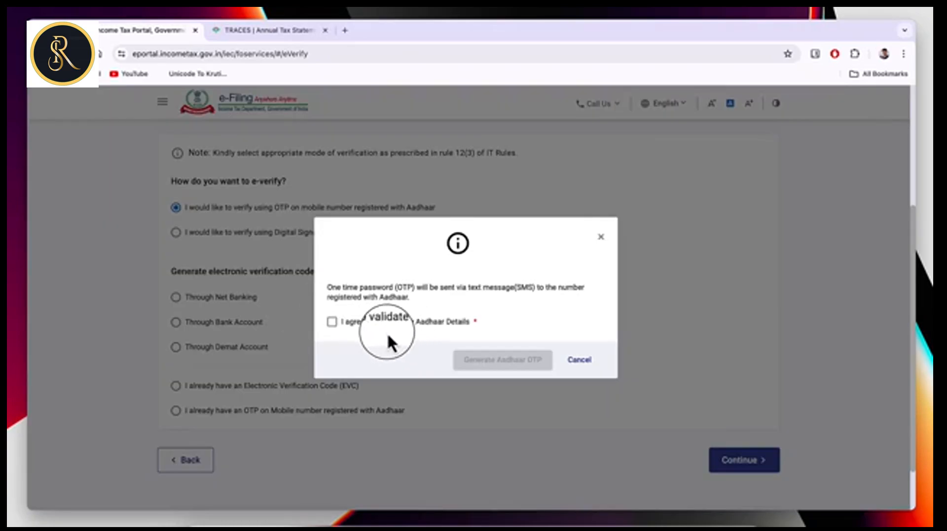
left_click(332, 322)
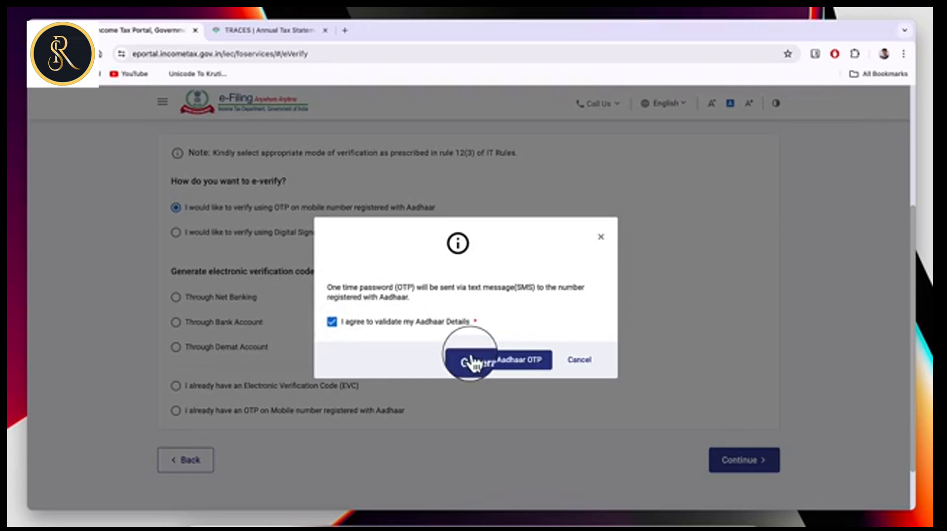
left_click(523, 363)
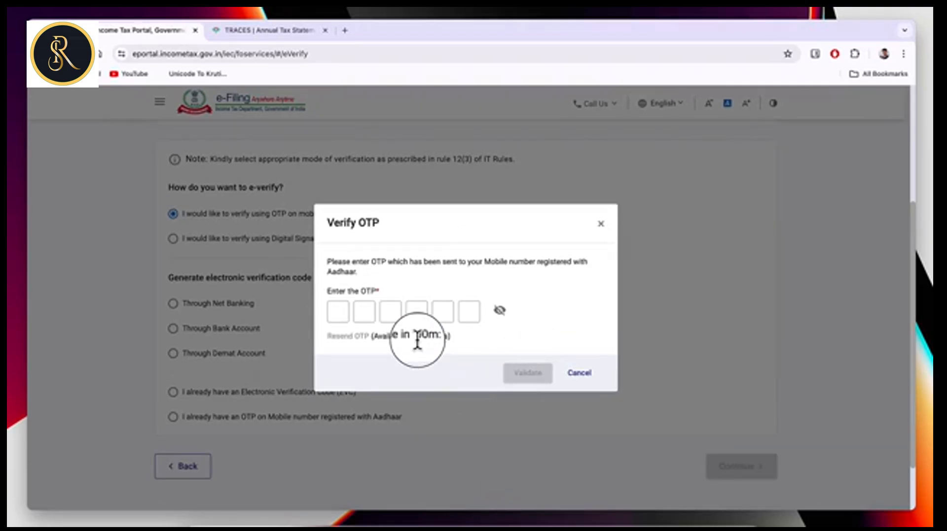
left_click(342, 311)
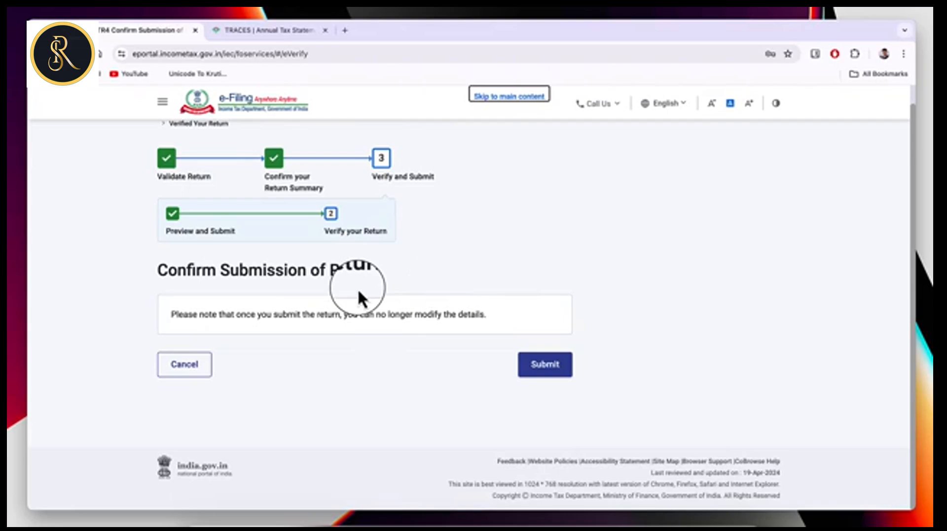
Submit the verified return, note the successful filing message, and go to the Dashboard.
left_click(545, 365)
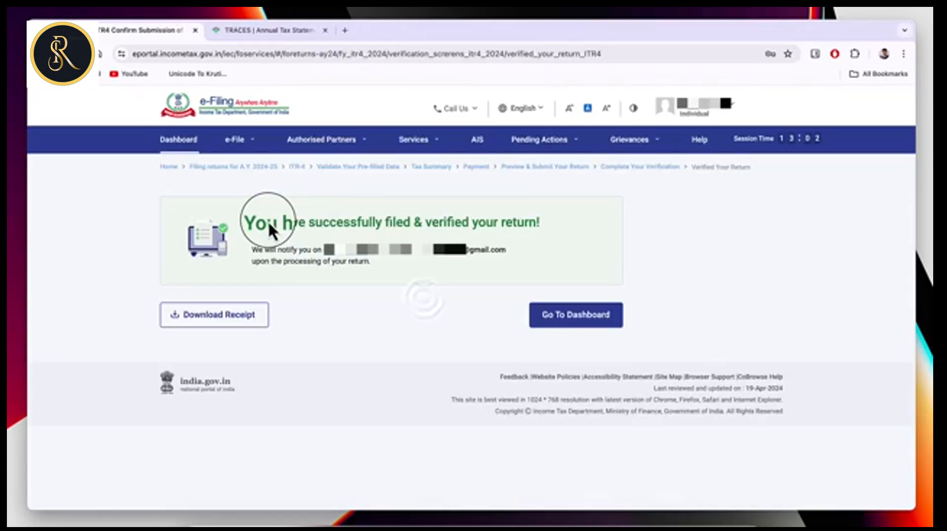
left_click_drag(268, 220, 535, 221)
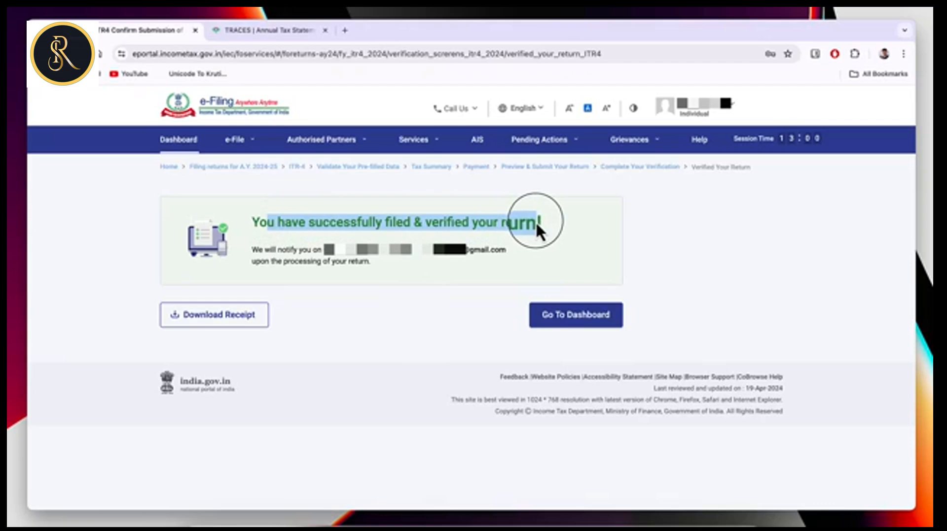
left_click(183, 140)
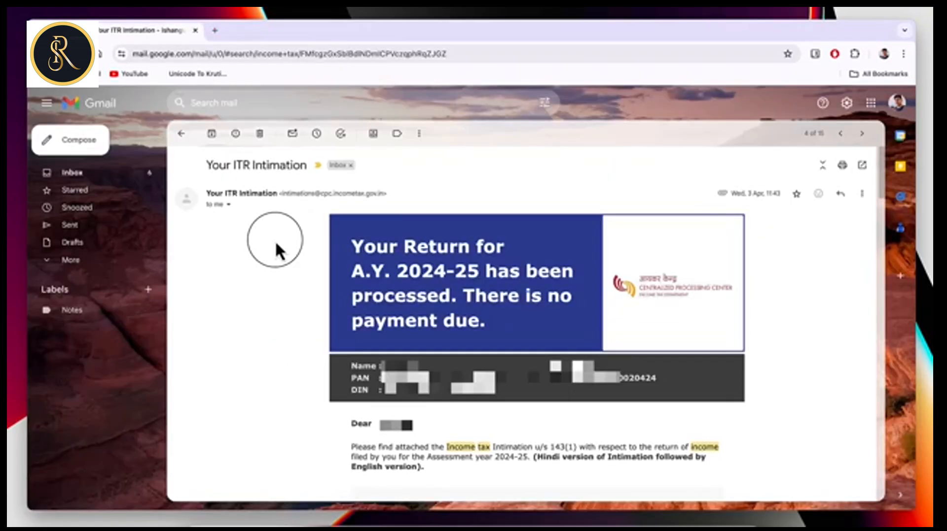
Read the ITR Intimation email's 'no payment due' banner and scroll down to the PDF attachment.
mouse_move(251, 195)
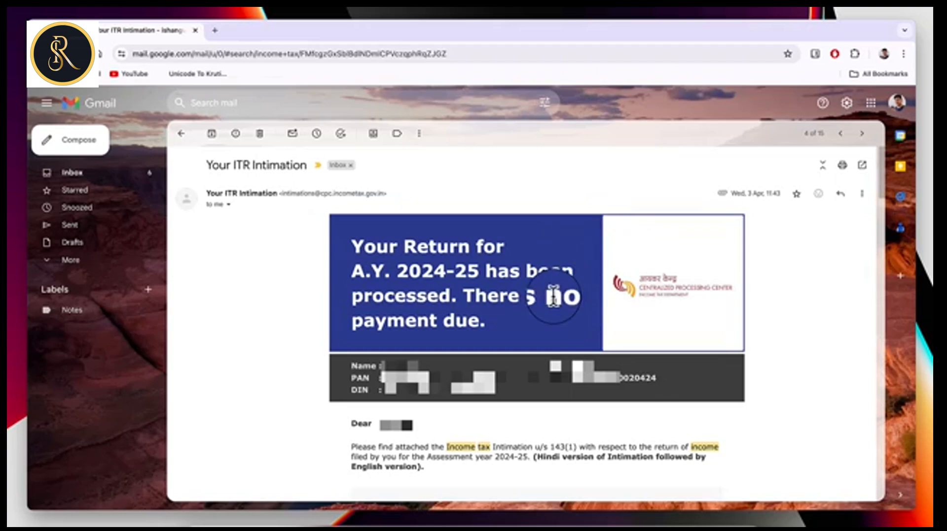
left_click_drag(549, 296, 575, 316)
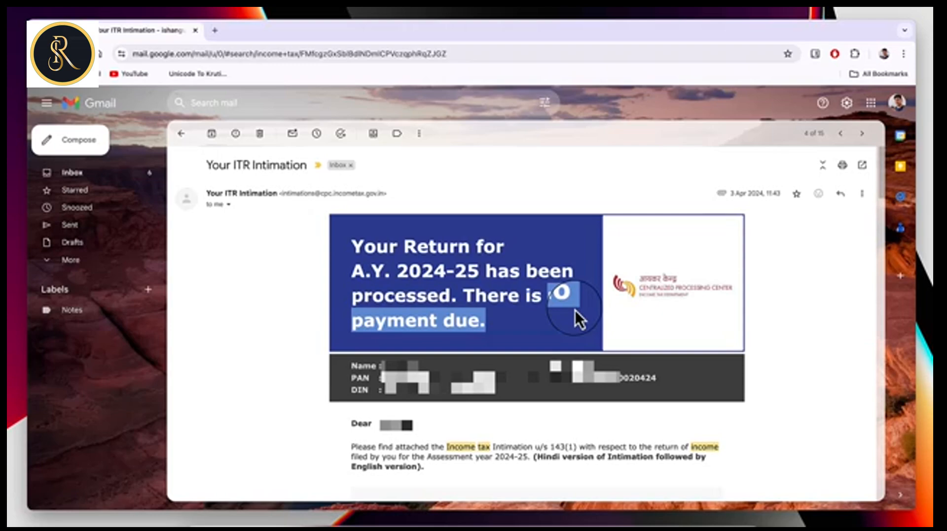
left_click(574, 311)
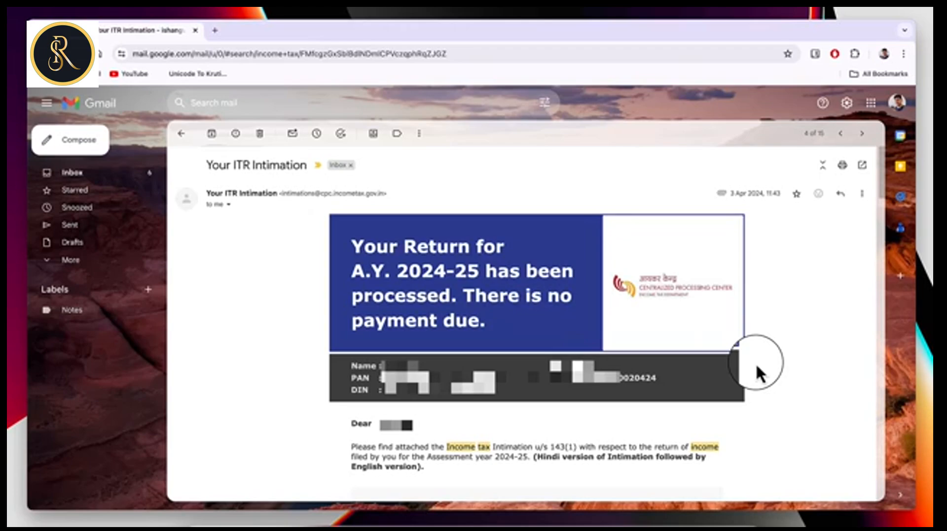
scroll(756, 363, "down", 15)
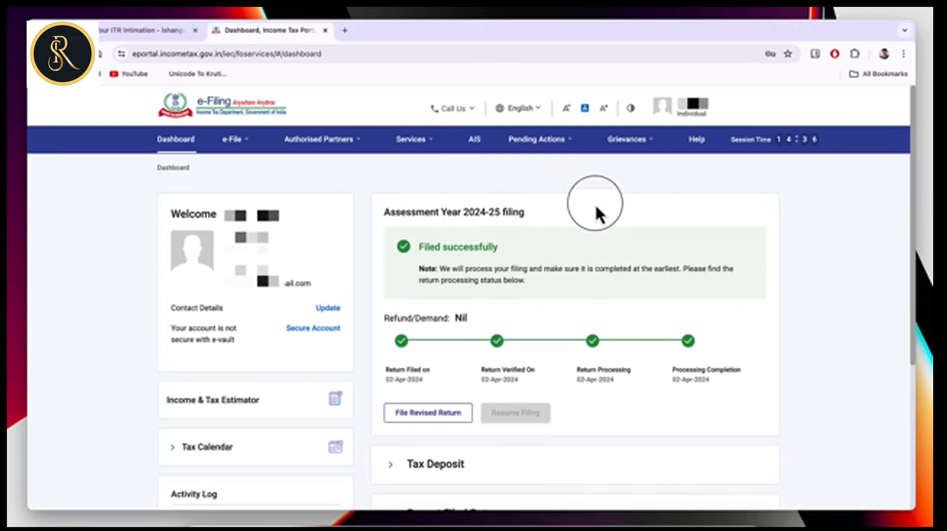
Note the A.Y. 2024-25 filing on the dashboard, then open e-File > Income Tax Returns > View Filed Returns.
left_click_drag(424, 211, 523, 212)
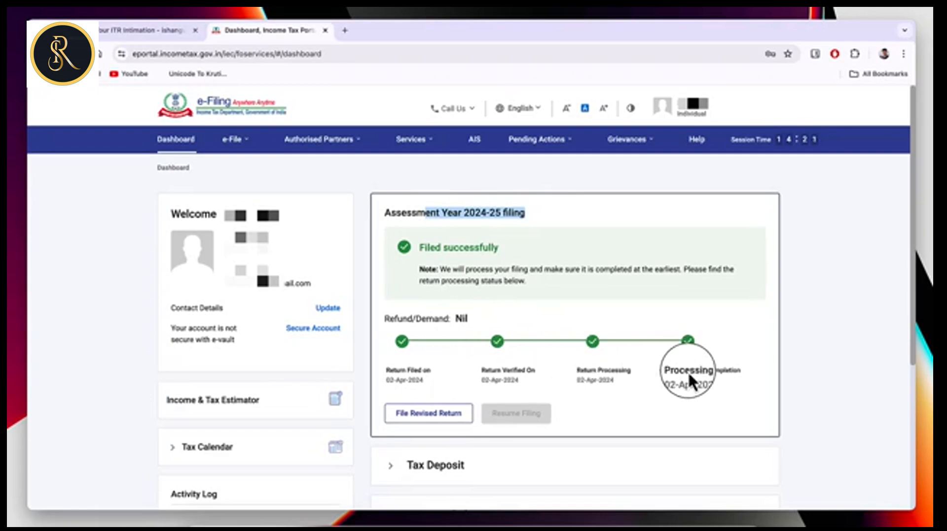
left_click(787, 392)
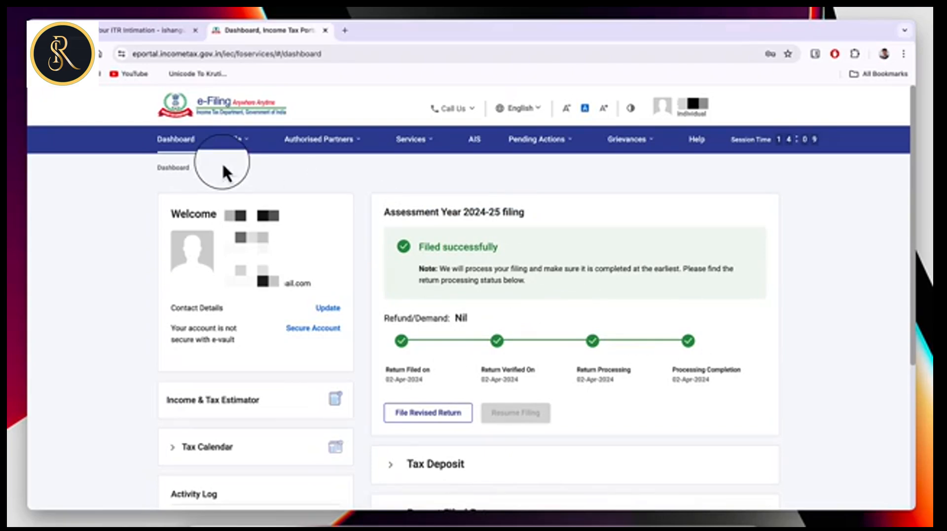
left_click(232, 141)
mouse_move(247, 175)
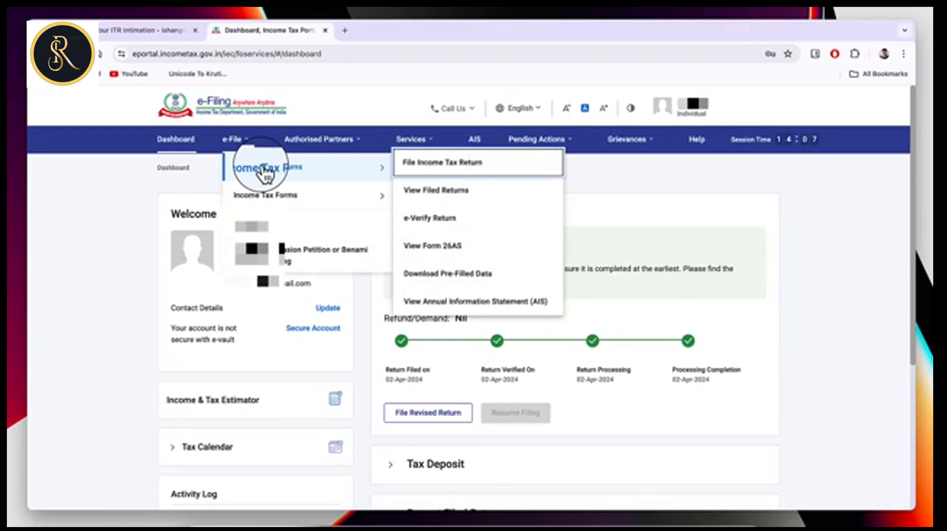
left_click(456, 198)
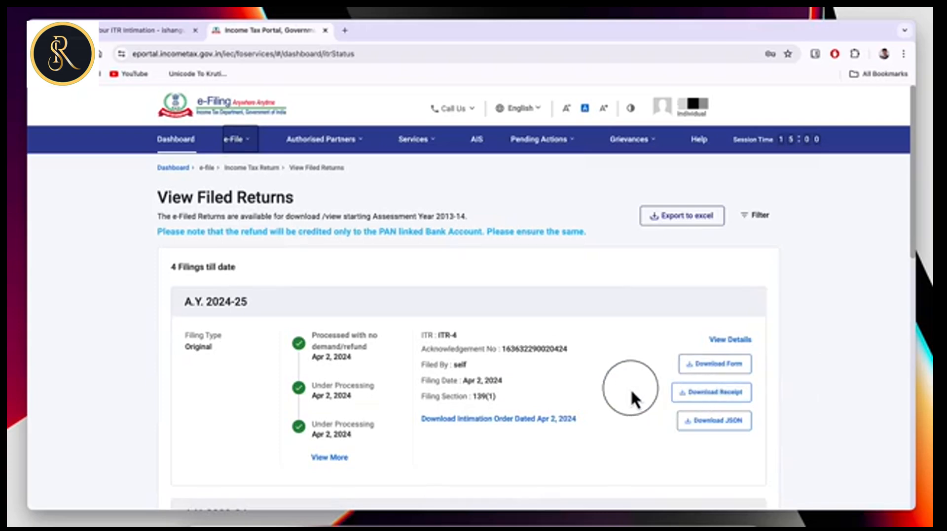